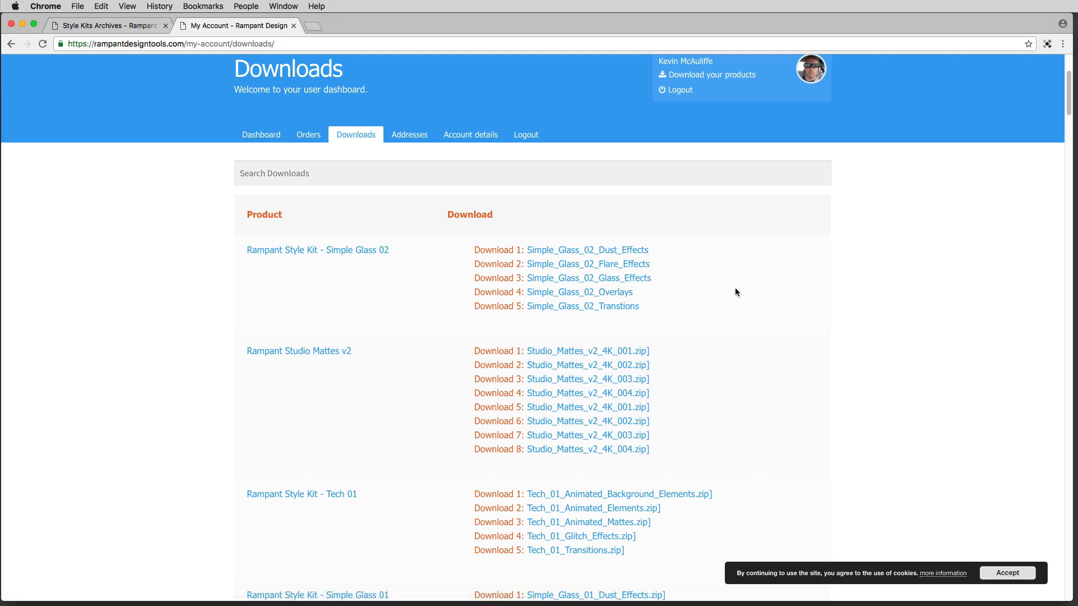
# Step: Hide the browser and switch to DaVinci Resolve
pyautogui.press('super+h')
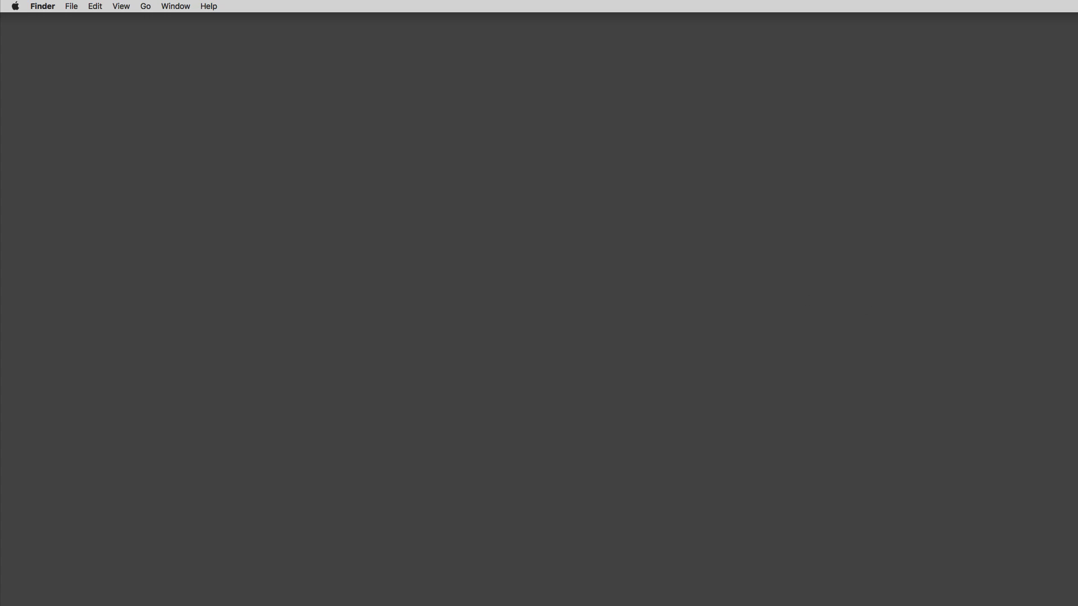
pyautogui.press('super+Tab')
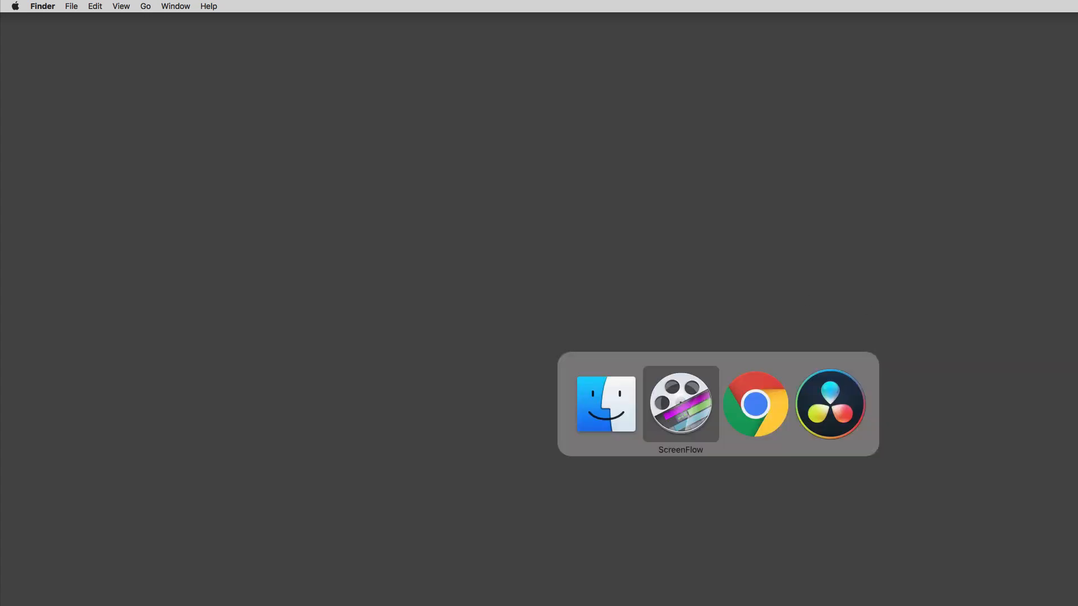
pyautogui.press('super+Tab')
pyautogui.press('super+Tab')
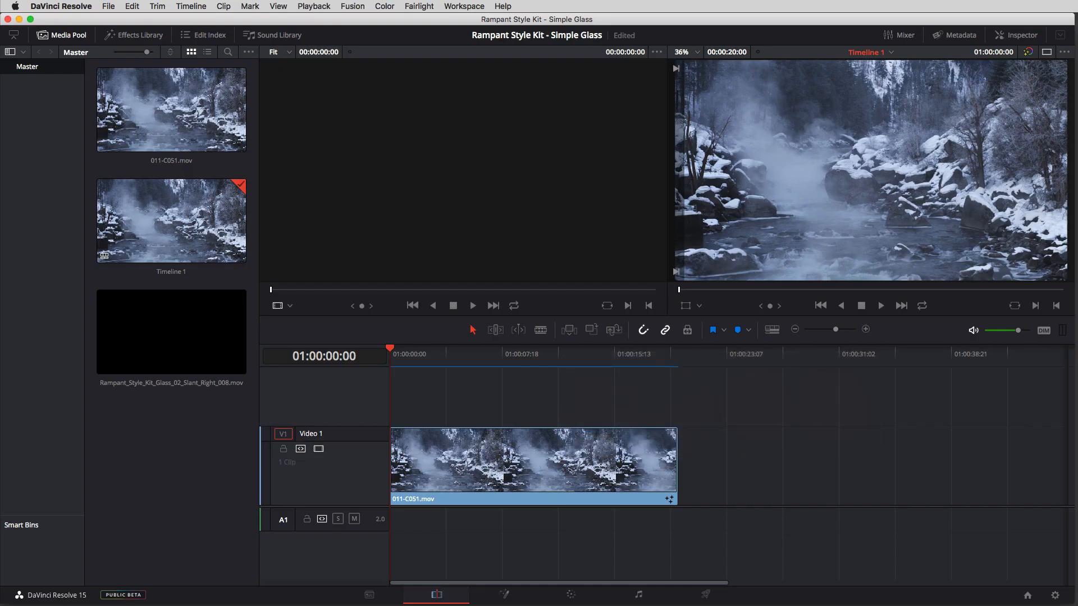
# Step: Park the playhead at 01:00:09:05 on the 011-C051.mov clip and open the clip on the Fusion page
pyautogui.moveTo(441, 358); pyautogui.dragTo(523, 390)
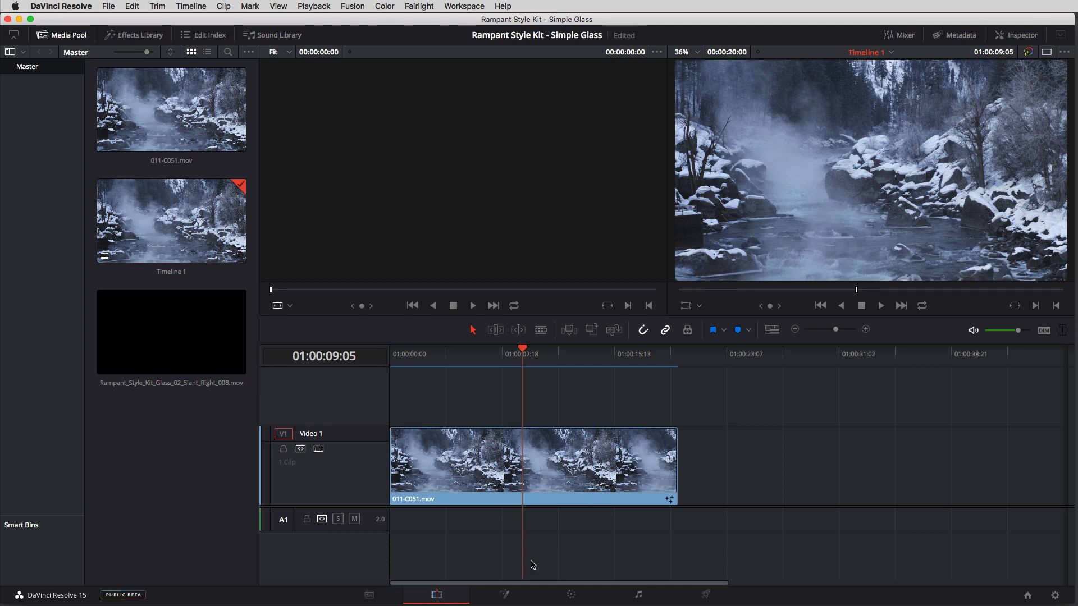
pyautogui.click(504, 594)
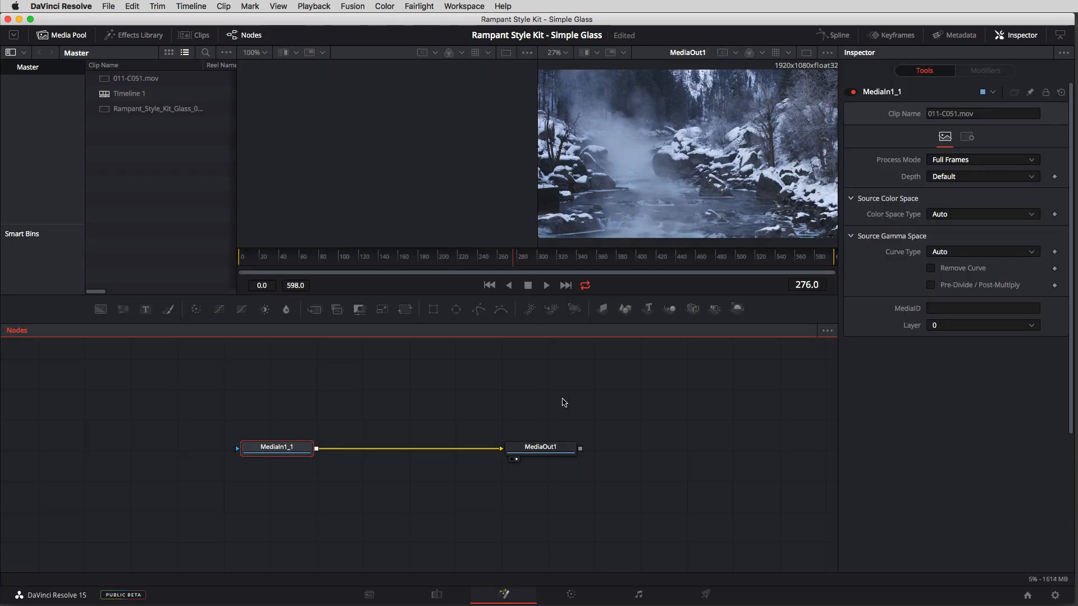
# Step: Spread the MediaIn1_1 and MediaOut1 nodes far apart and rename MediaOut1 to Output
pyautogui.moveTo(581, 405); pyautogui.dragTo(221, 411)
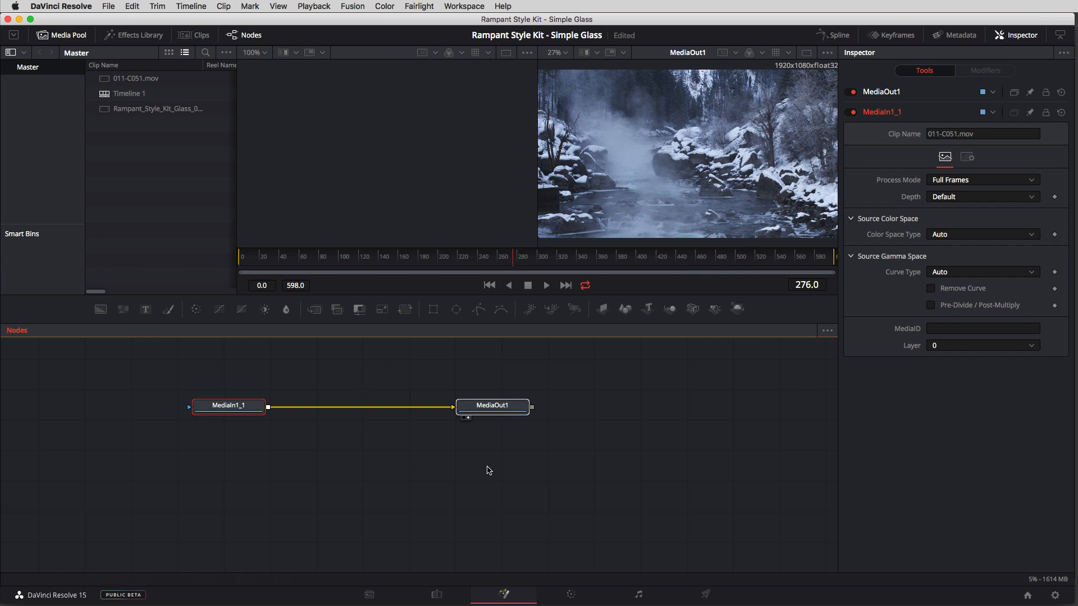
pyautogui.moveTo(494, 411); pyautogui.dragTo(678, 422)
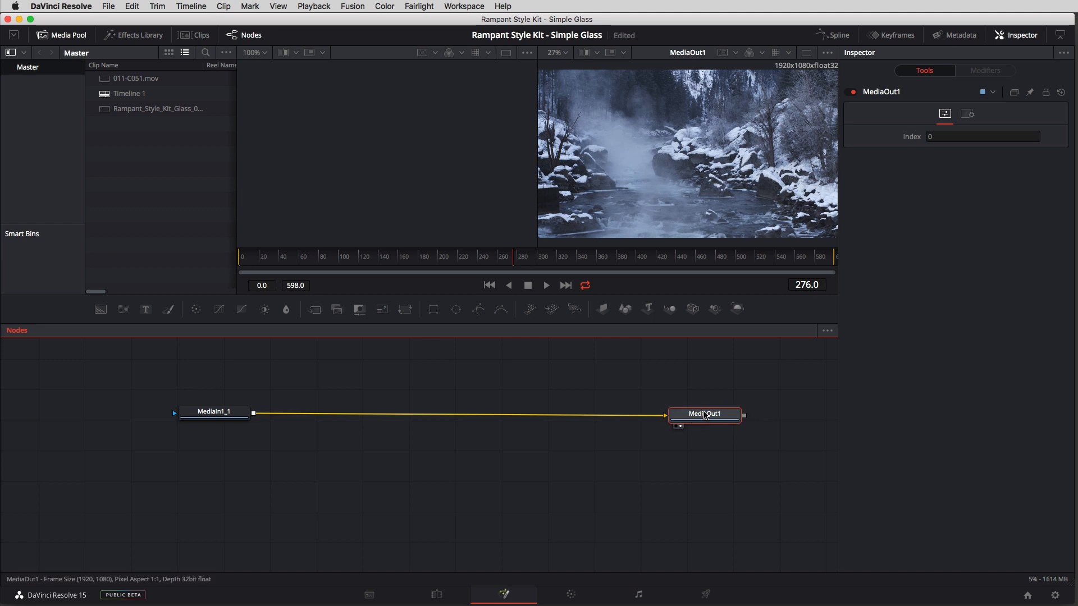
pyautogui.press('F2')
pyautogui.write('Output')
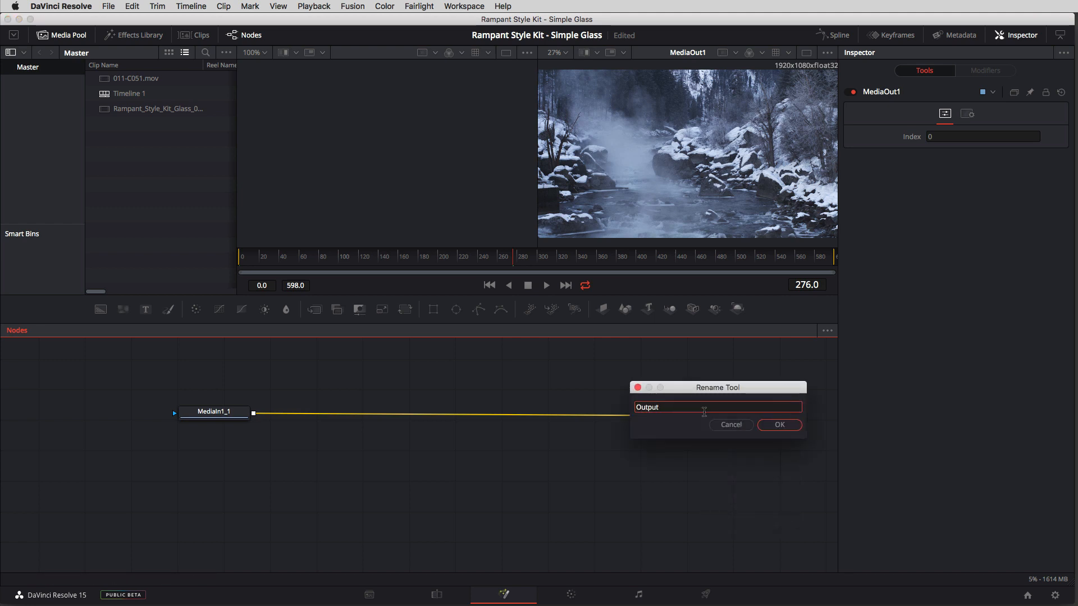
pyautogui.click(776, 424)
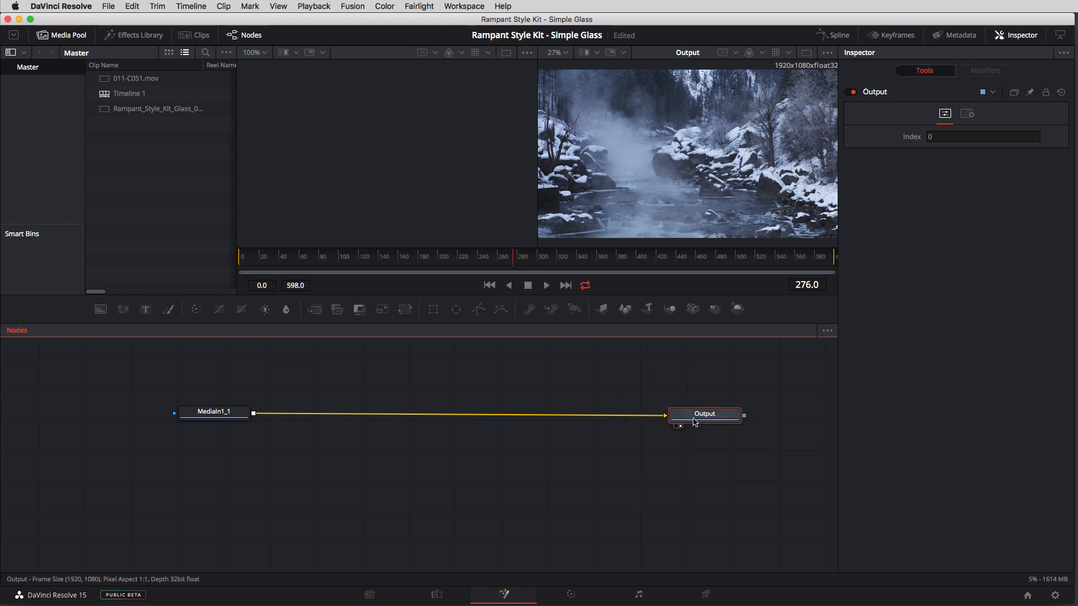
# Step: Detach the MediaIn1_1 node from Output, rename it Footage and place it lower in the node graph
pyautogui.moveTo(226, 417); pyautogui.dragTo(189, 421)
pyautogui.press('F2')
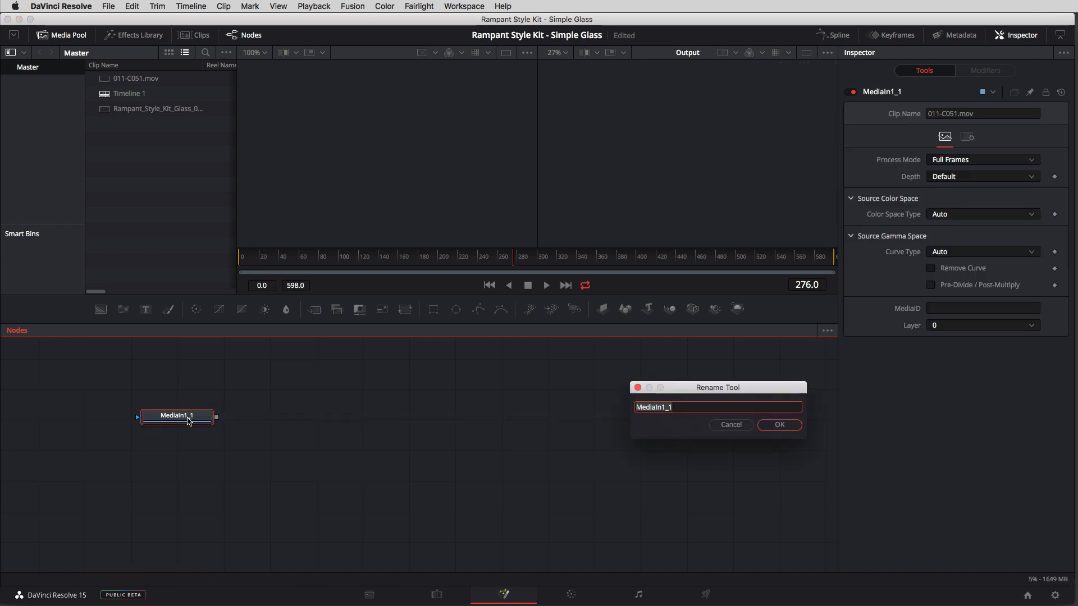
pyautogui.write('Footage')
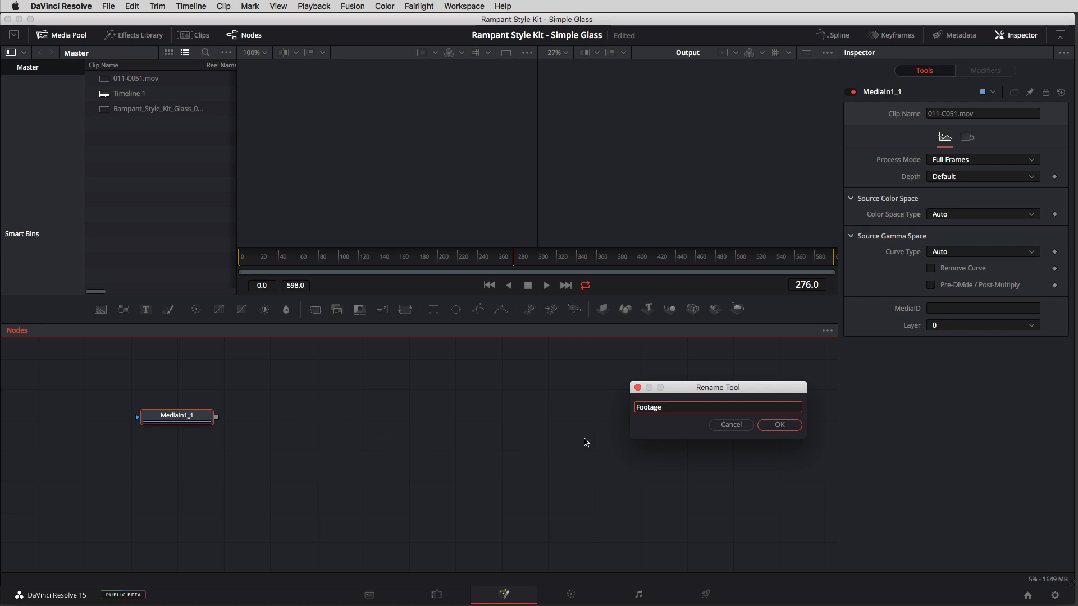
pyautogui.click(780, 425)
pyautogui.moveTo(163, 420); pyautogui.dragTo(137, 451)
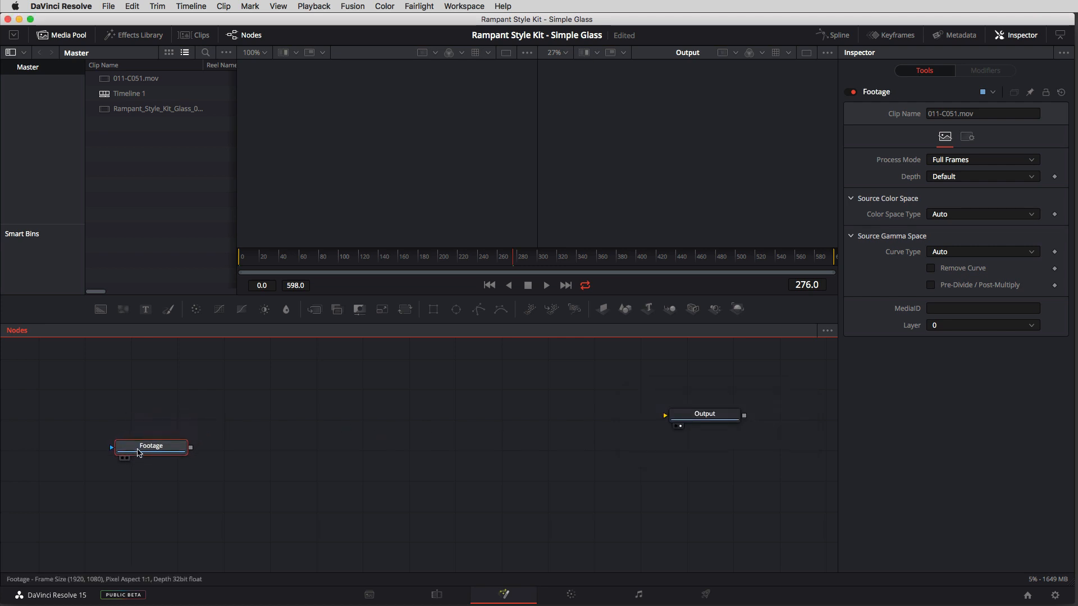
# Step: Add the Rampant_Style_Kit_Glass_02_Slant_Right_008.mov clip to the node graph above Footage and scrub through it to frame 226
pyautogui.click(139, 109)
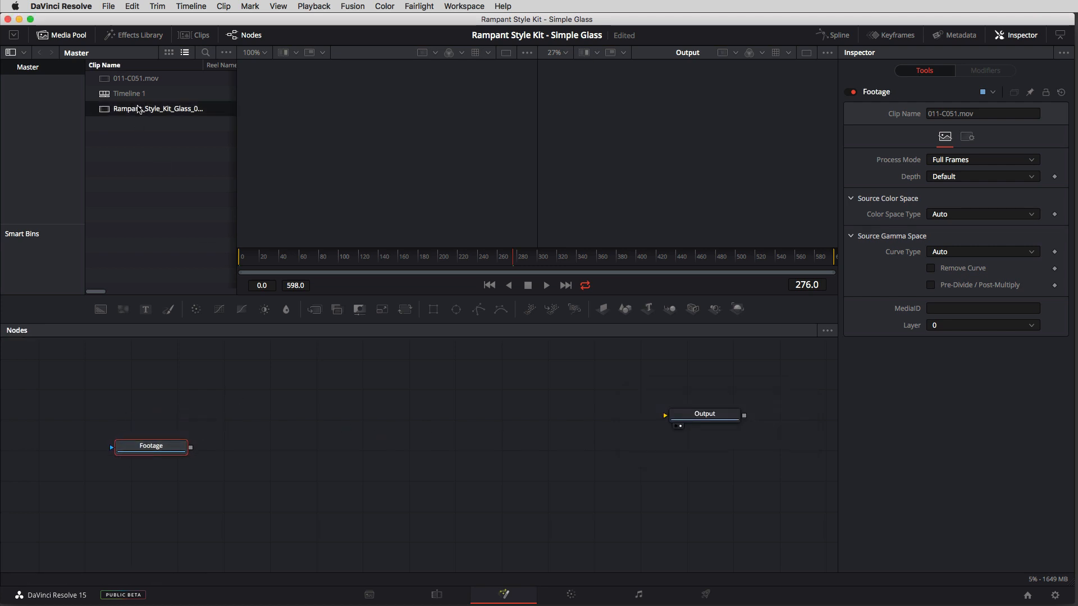
pyautogui.moveTo(138, 109); pyautogui.dragTo(186, 388)
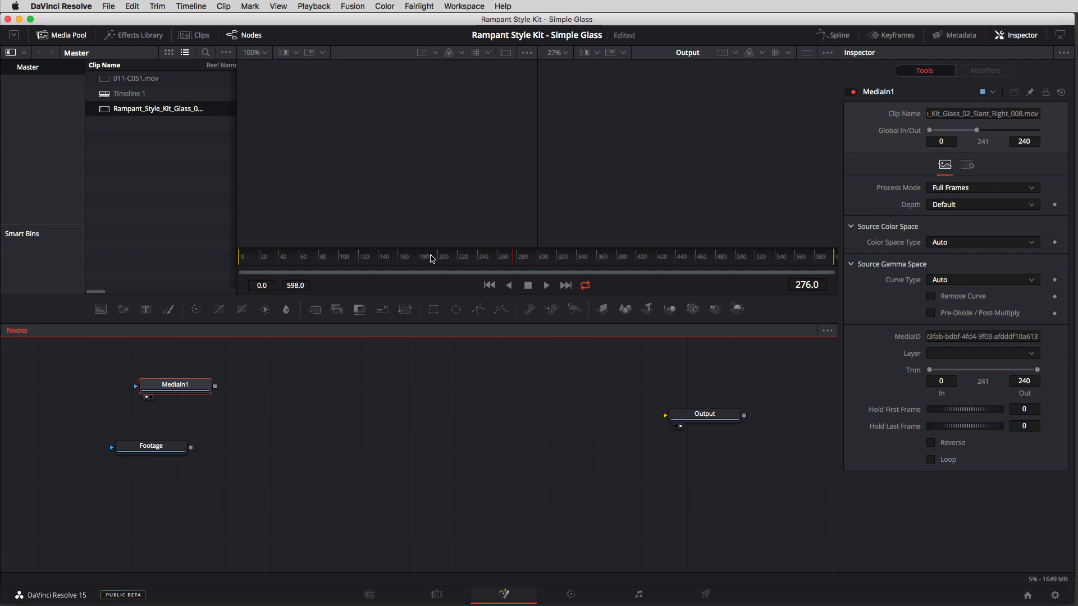
pyautogui.moveTo(431, 259); pyautogui.dragTo(463, 254)
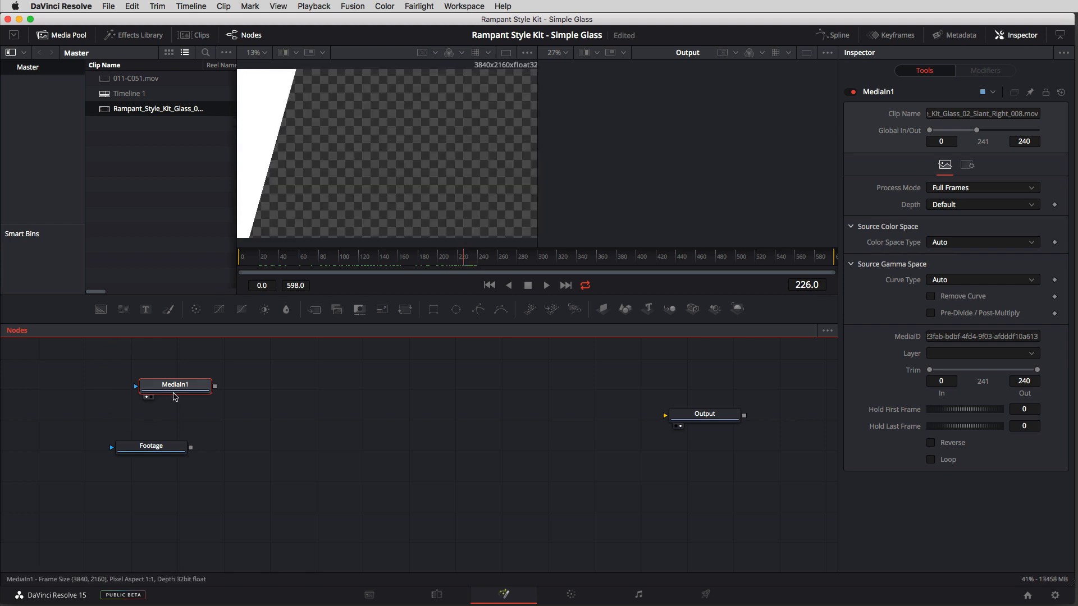
# Step: Rename the added glass clip's MediaIn1 node as RDT Glass Element 1
pyautogui.press('F2')
pyautogui.write('RDT Glass')
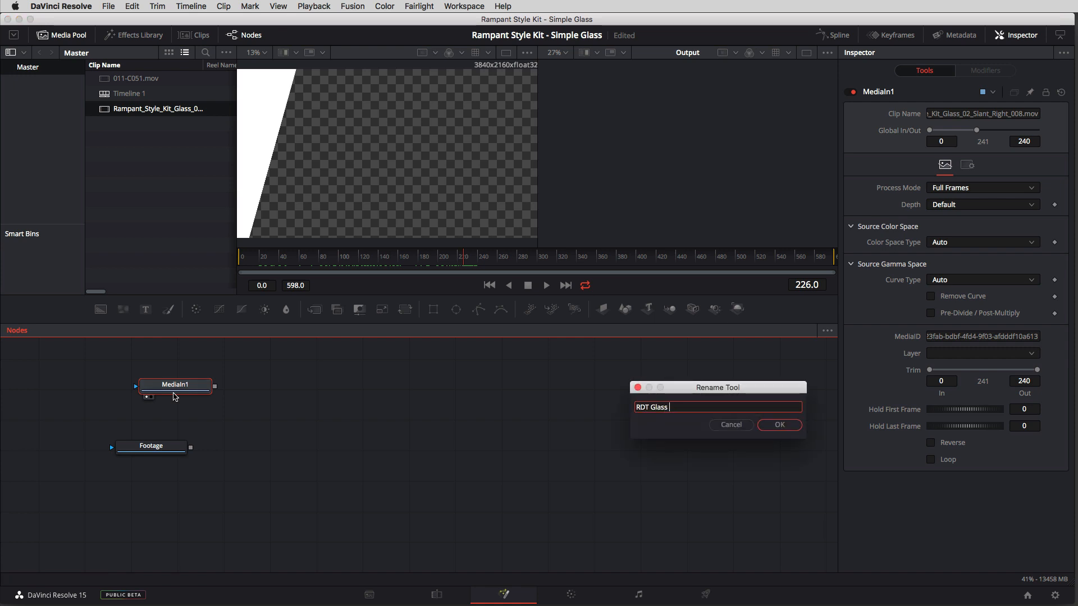
pyautogui.write(' Element 1')
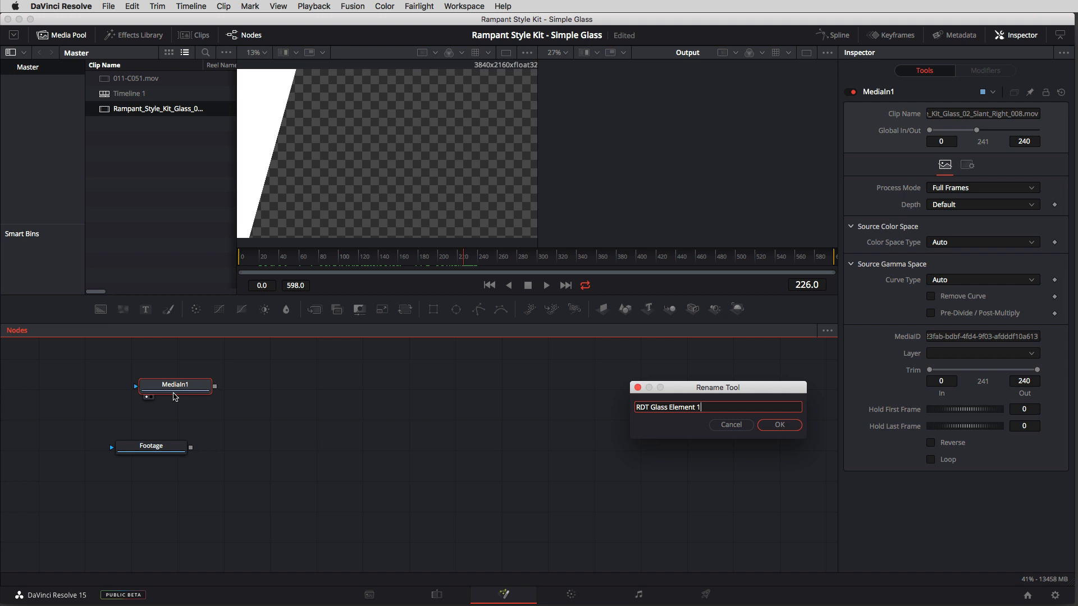
pyautogui.click(777, 427)
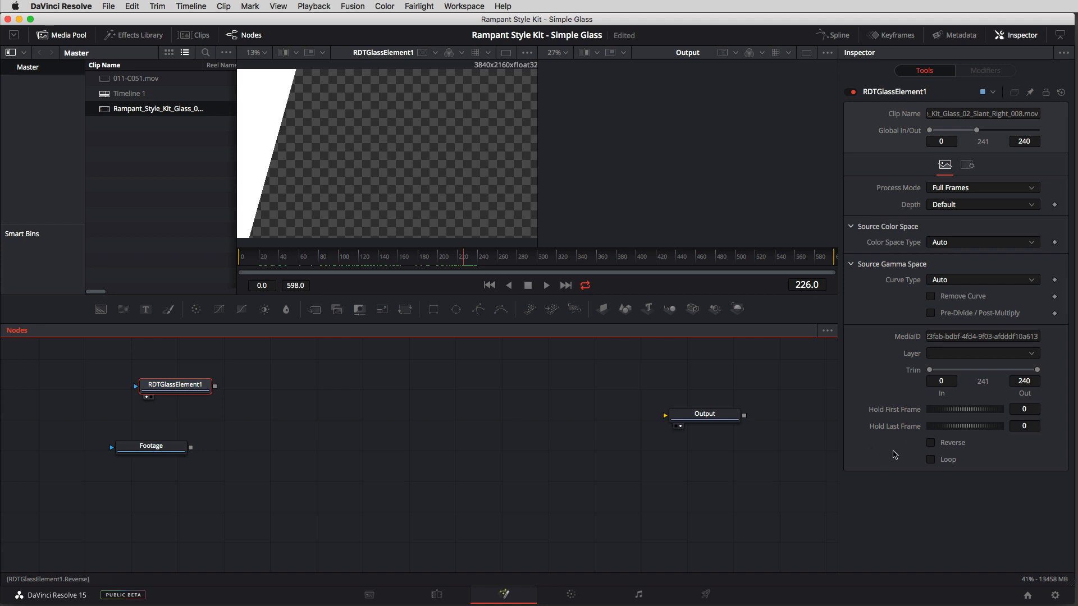
# Step: Set the glass element's Hold Last Frame to 600 and scrub to frame 427 to check the extended clip
pyautogui.click(1030, 426)
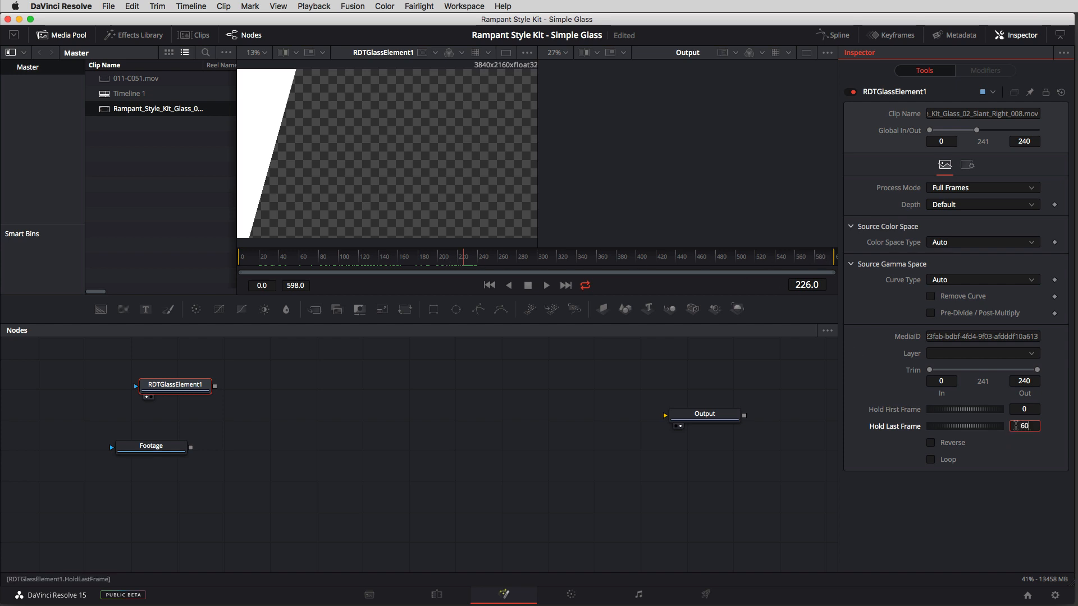
pyautogui.press('Return')
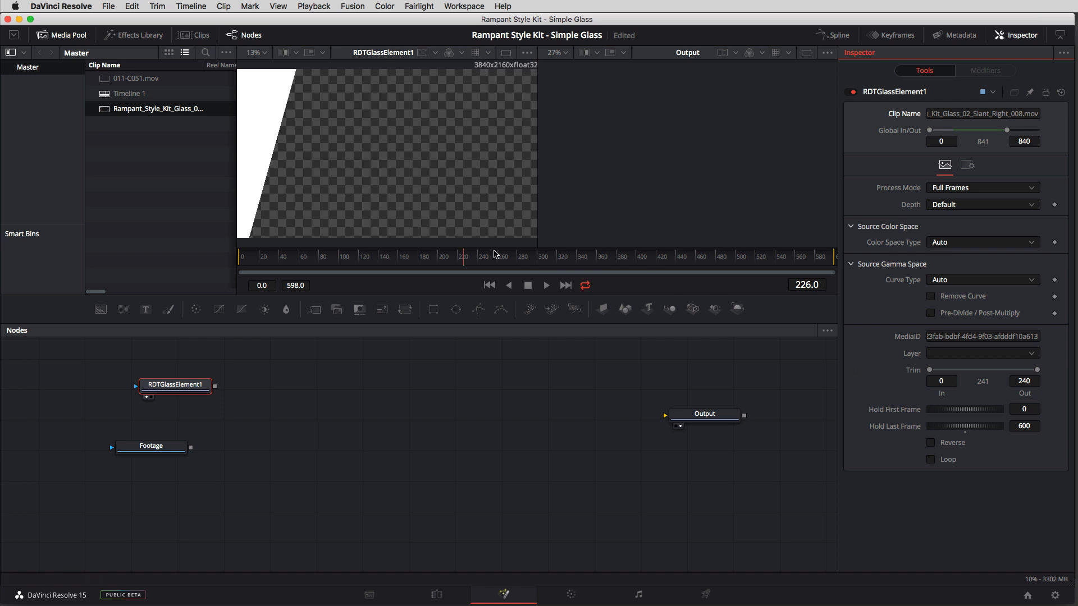
pyautogui.click(484, 258)
pyautogui.moveTo(491, 258); pyautogui.dragTo(663, 264)
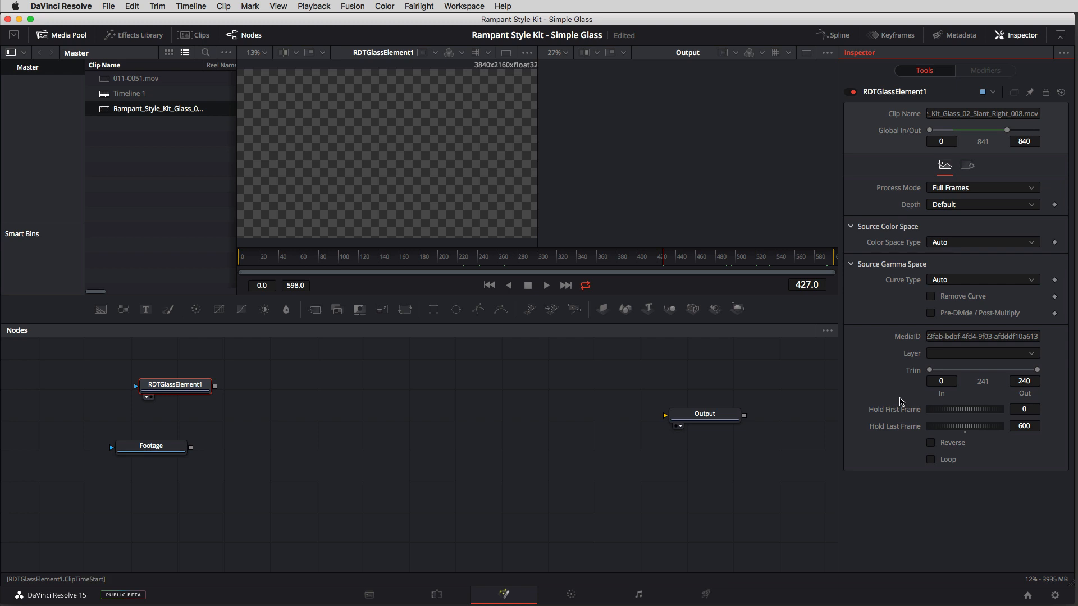
# Step: Line up Footage below RDTGlassElement1, show Footage in the second viewer and park the playhead at frame 71
pyautogui.moveTo(172, 385); pyautogui.dragTo(155, 378)
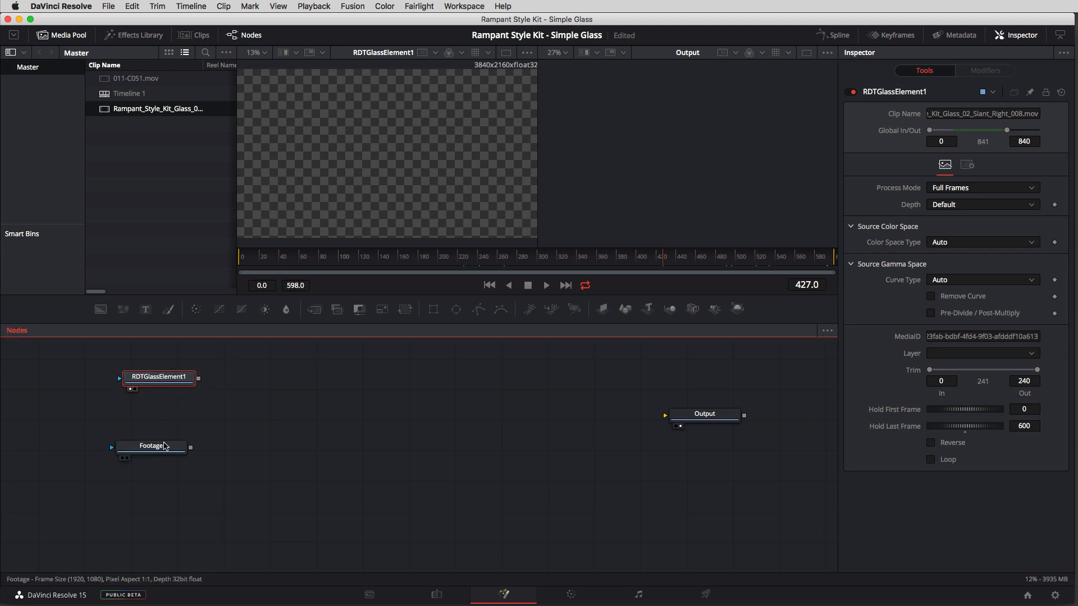
pyautogui.moveTo(165, 447); pyautogui.dragTo(168, 423)
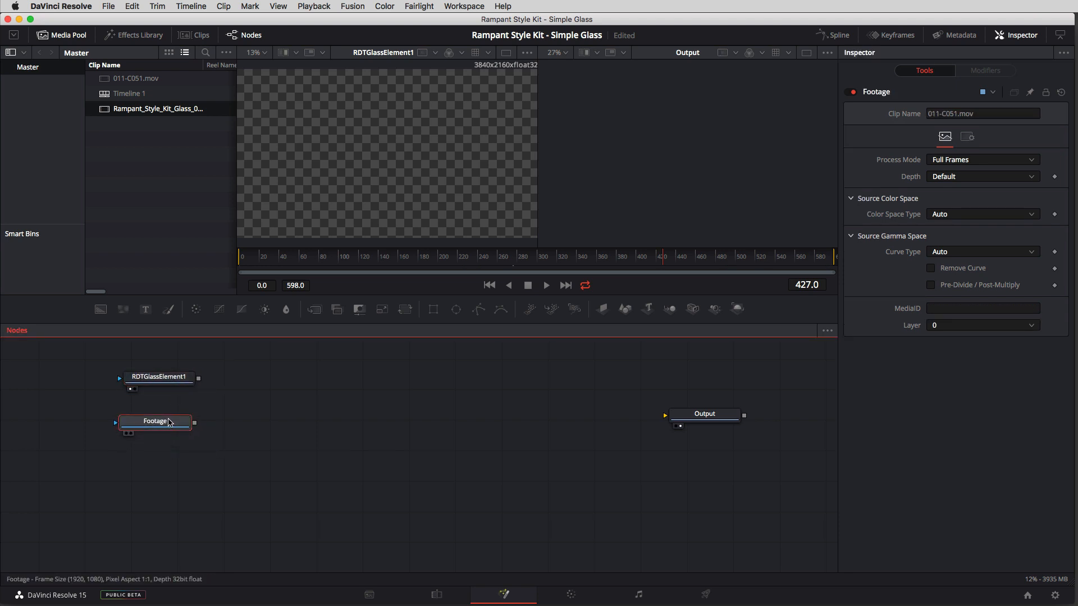
pyautogui.click(130, 434)
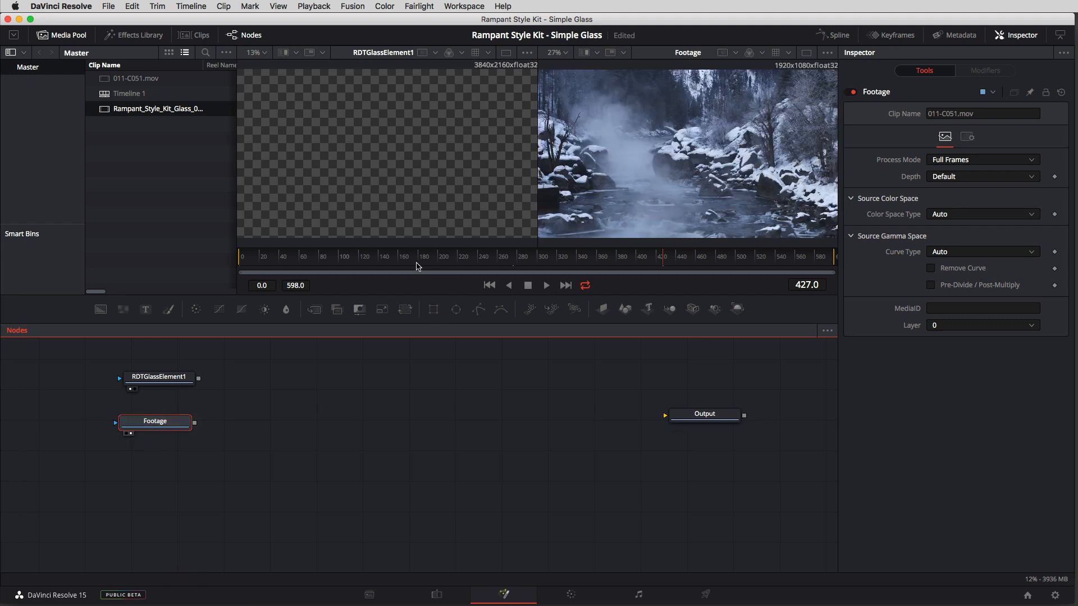
pyautogui.moveTo(388, 256); pyautogui.dragTo(309, 272)
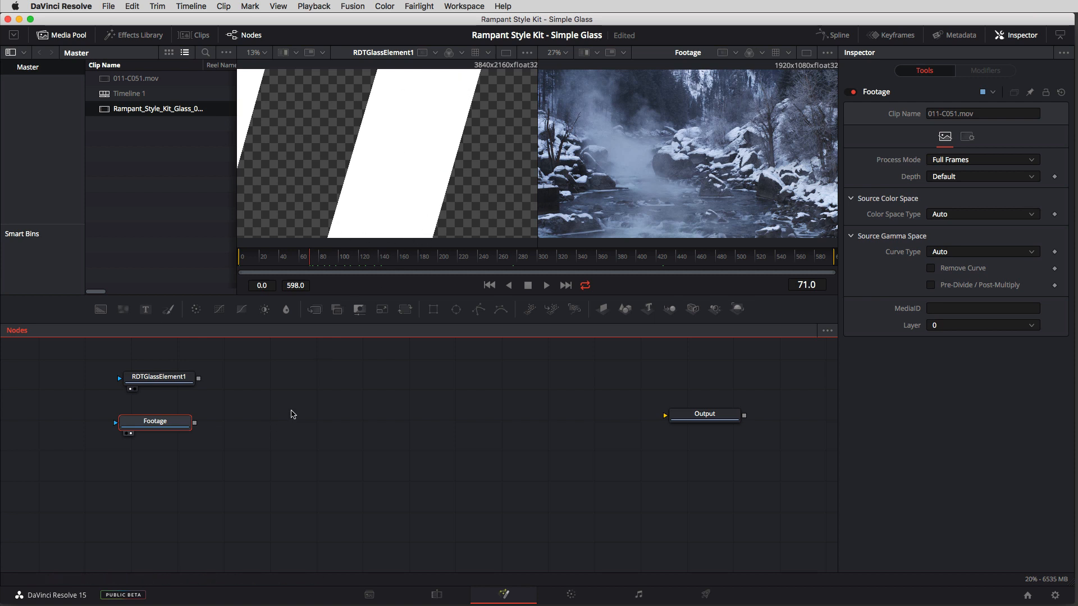
# Step: Add a Channel Booleans (Bol) node and place it just after the two source nodes in the graph
pyautogui.hotkey('shift', 'space')
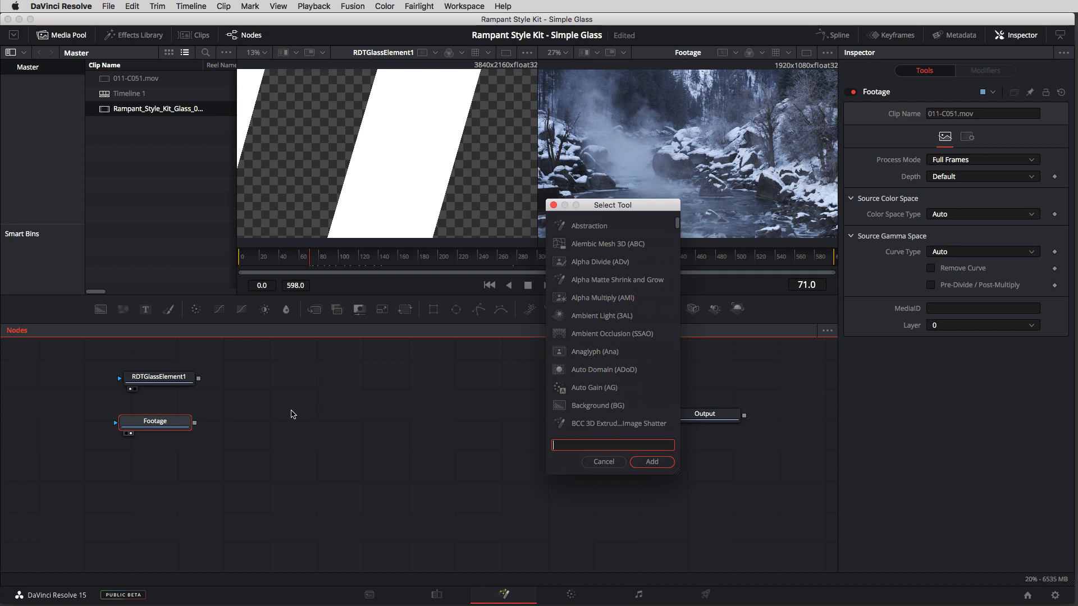
pyautogui.write('Channel')
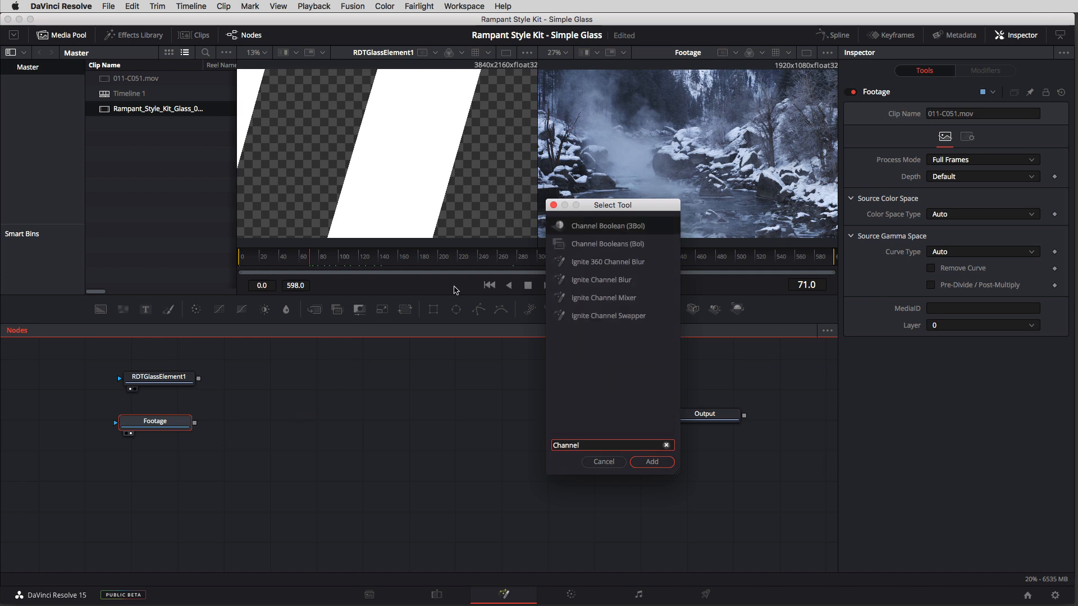
pyautogui.write(' Booleans')
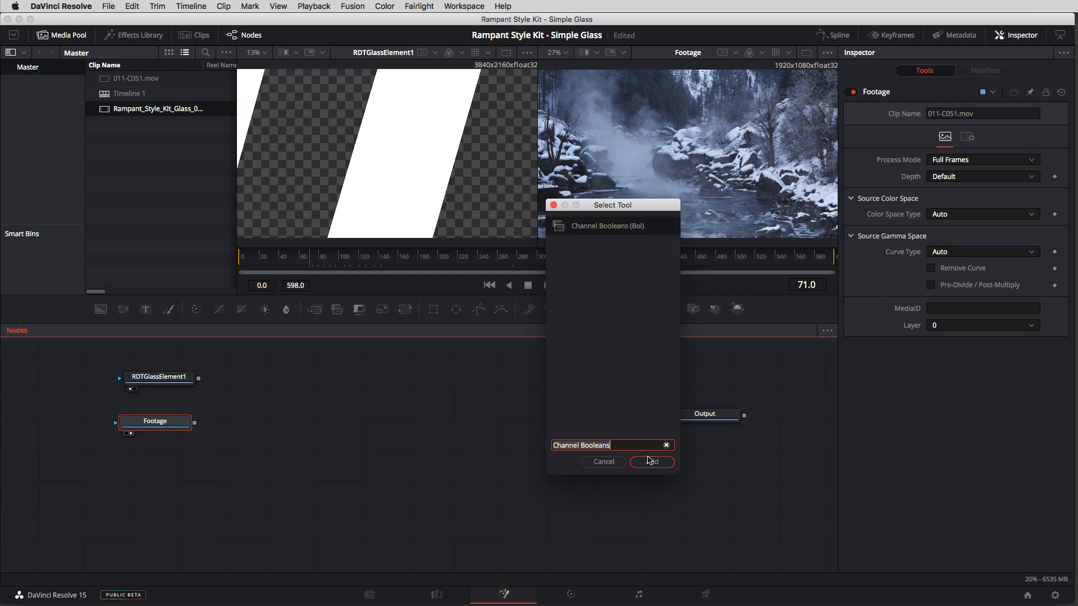
pyautogui.click(649, 460)
pyautogui.moveTo(259, 428)
pyautogui.mouseDown()
pyautogui.moveTo(427, 435)
pyautogui.moveTo(261, 430)
pyautogui.mouseUp()
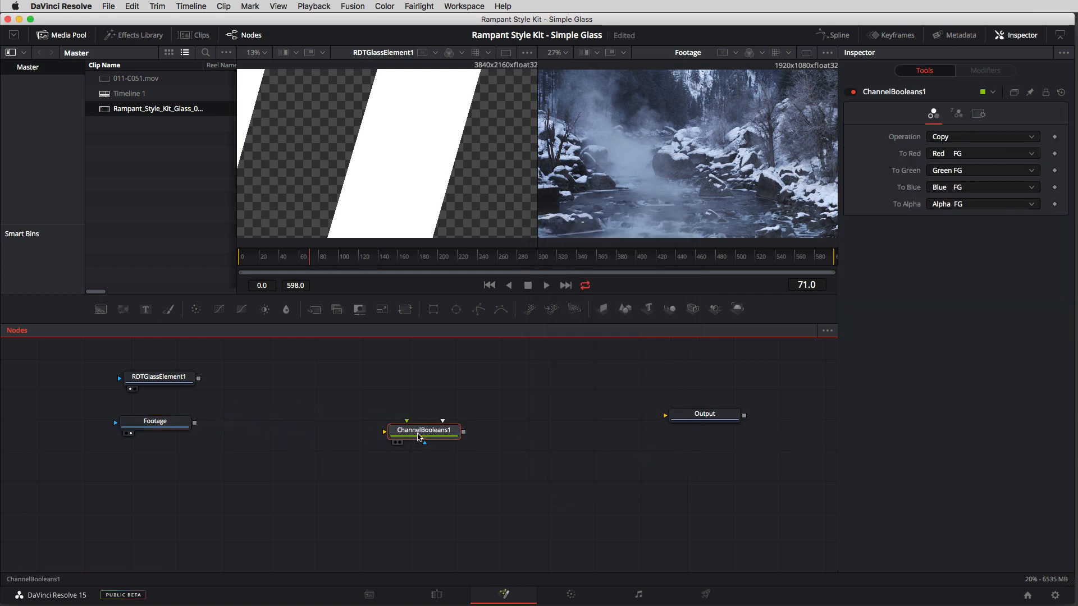
pyautogui.moveTo(418, 437); pyautogui.dragTo(322, 416)
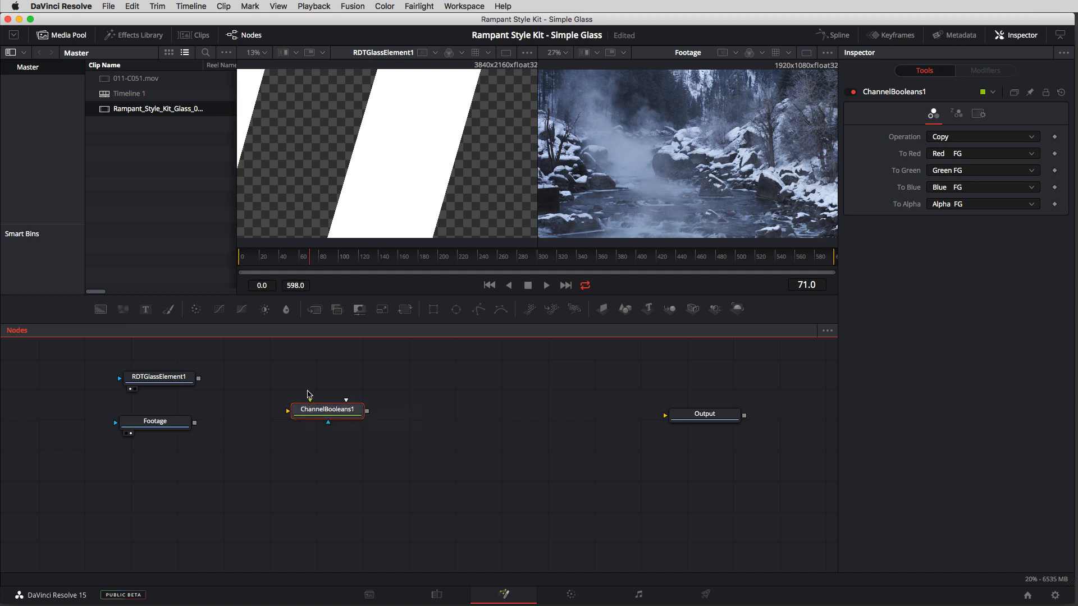
# Step: Connect RDTGlassElement1 to the foreground and Footage to the background of ChannelBooleans1, spacing the two source nodes apart
pyautogui.moveTo(311, 402); pyautogui.dragTo(197, 382)
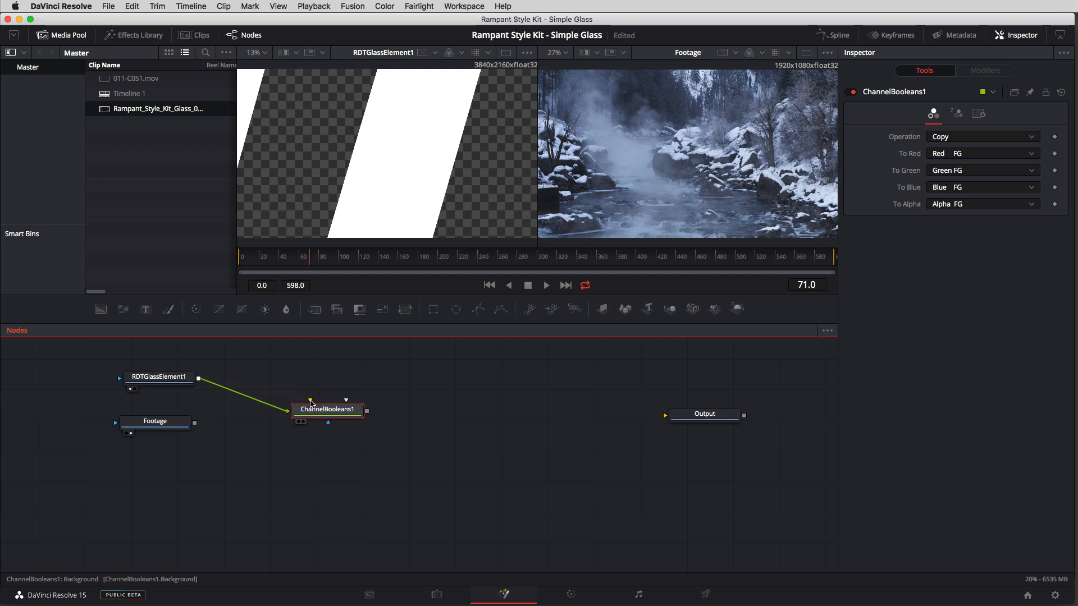
pyautogui.moveTo(311, 403); pyautogui.dragTo(194, 425)
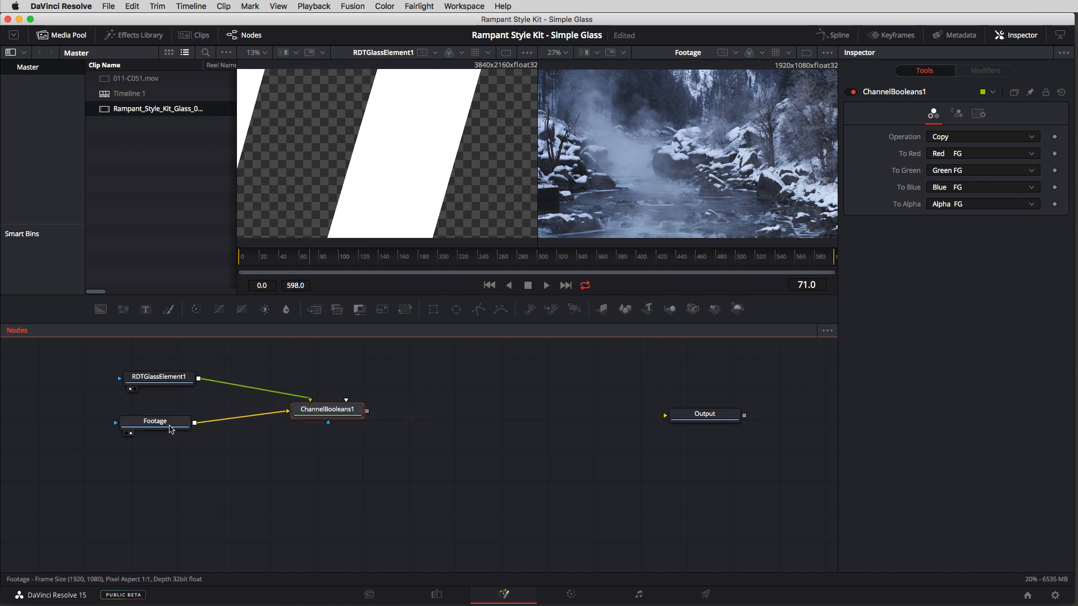
pyautogui.moveTo(171, 428); pyautogui.dragTo(179, 463)
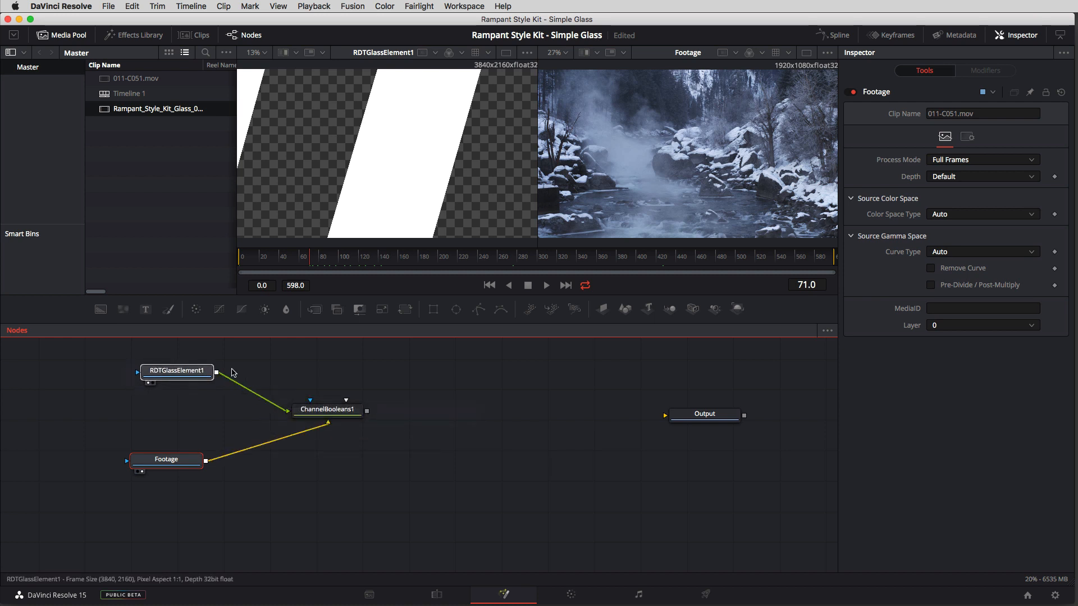
pyautogui.moveTo(159, 377)
pyautogui.mouseDown()
pyautogui.moveTo(373, 365)
pyautogui.moveTo(454, 480)
pyautogui.moveTo(193, 381)
pyautogui.moveTo(445, 384)
pyautogui.moveTo(290, 371)
pyautogui.moveTo(129, 396)
pyautogui.moveTo(214, 400)
pyautogui.moveTo(410, 363)
pyautogui.moveTo(157, 396)
pyautogui.mouseUp()
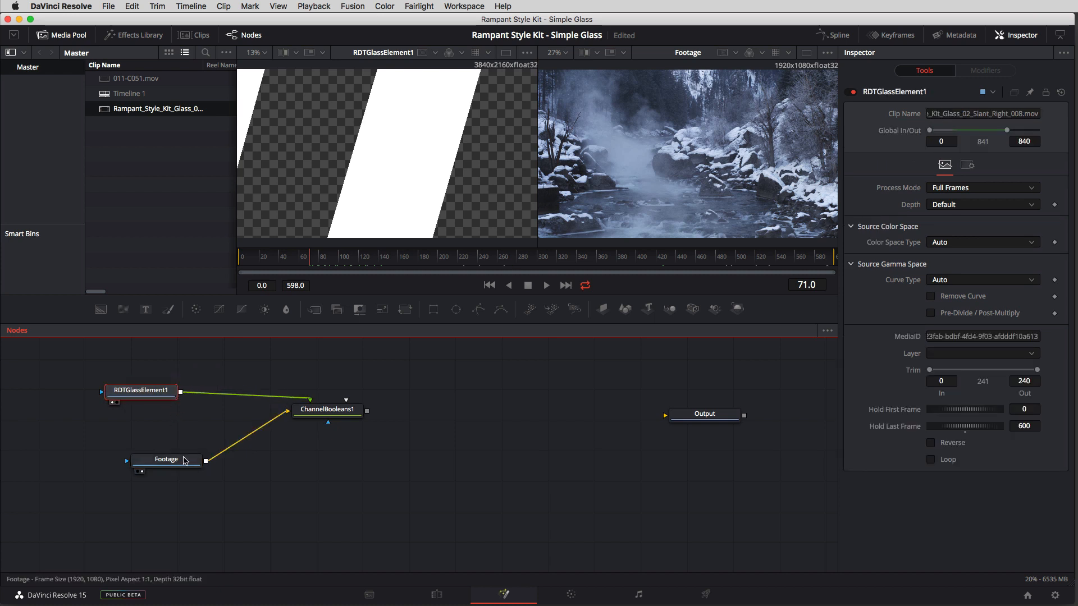
pyautogui.moveTo(158, 398)
pyautogui.mouseDown()
pyautogui.moveTo(214, 385)
pyautogui.moveTo(227, 364)
pyautogui.moveTo(267, 377)
pyautogui.moveTo(162, 386)
pyautogui.mouseUp()
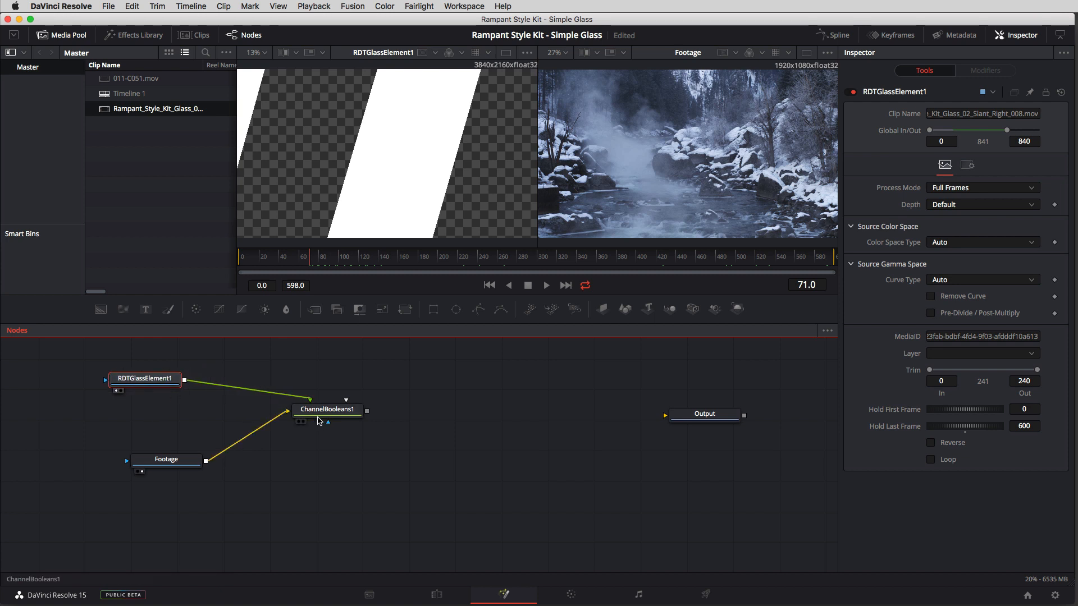
# Step: Show ChannelBooleans1 in the second viewer, set its Operation to Multiply and scrub to frame 83 to check the result
pyautogui.click(312, 410)
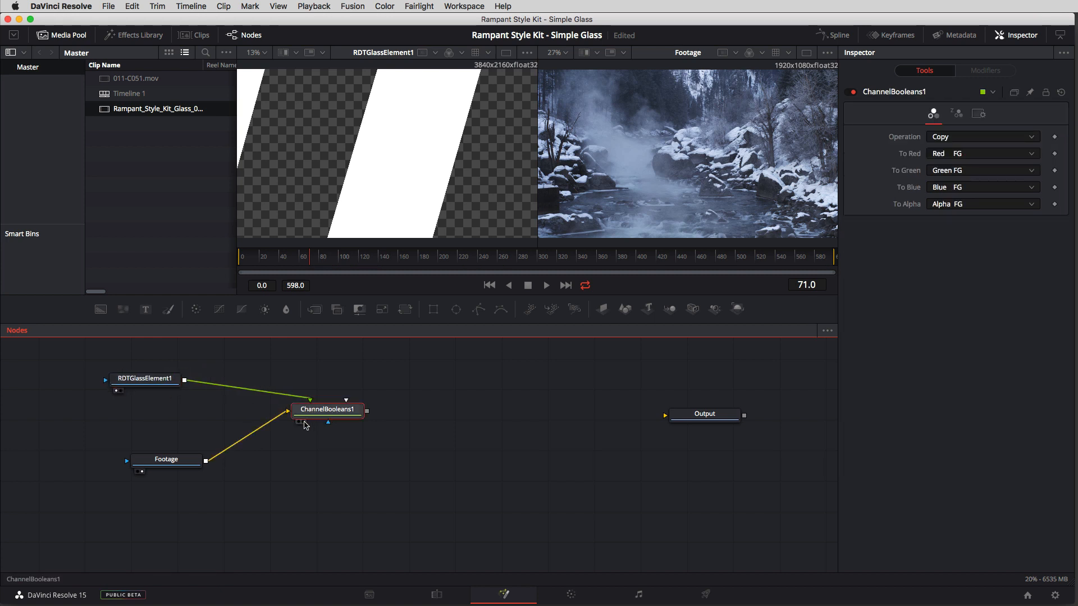
pyautogui.click(304, 421)
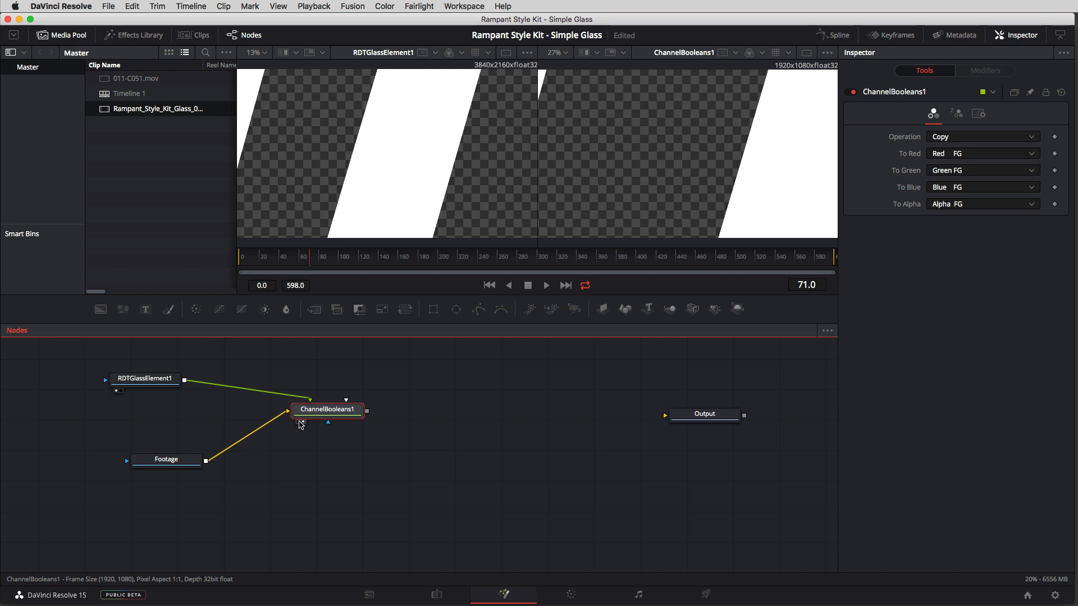
pyautogui.moveTo(321, 416); pyautogui.dragTo(350, 418)
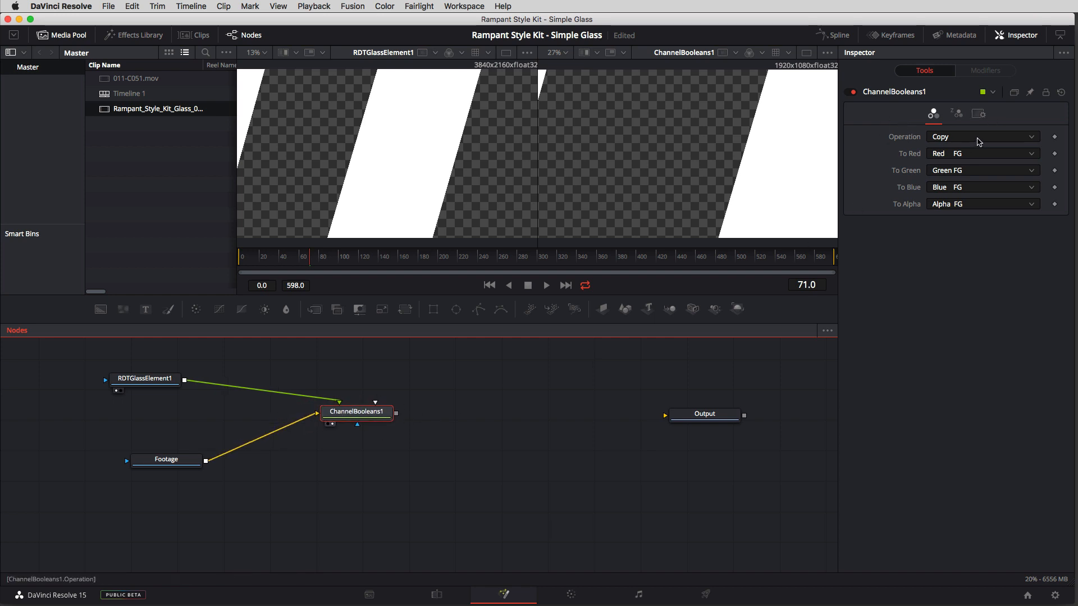
pyautogui.click(979, 139)
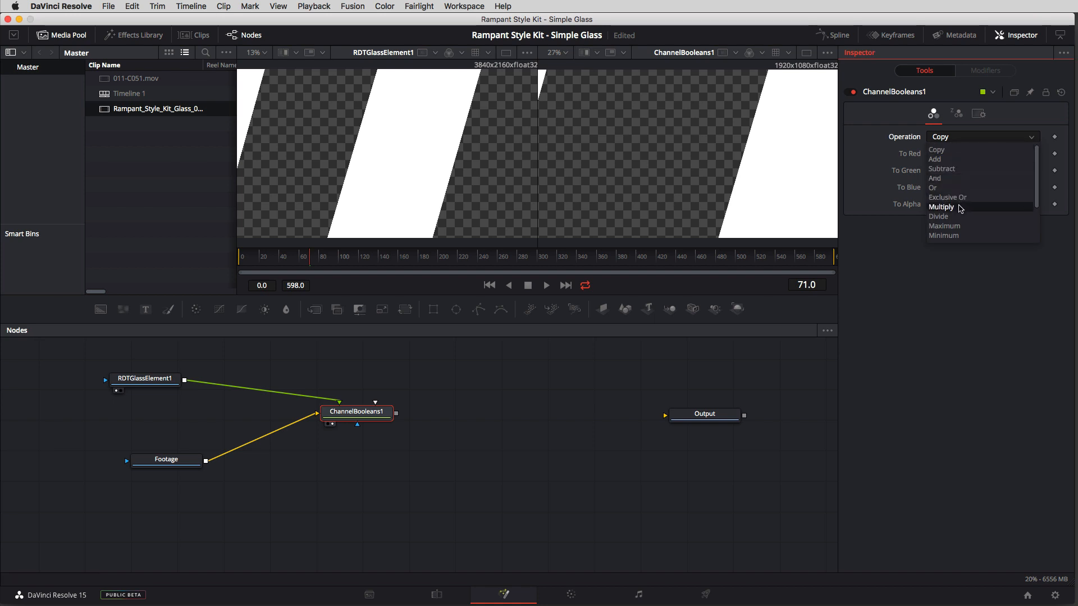
pyautogui.click(954, 207)
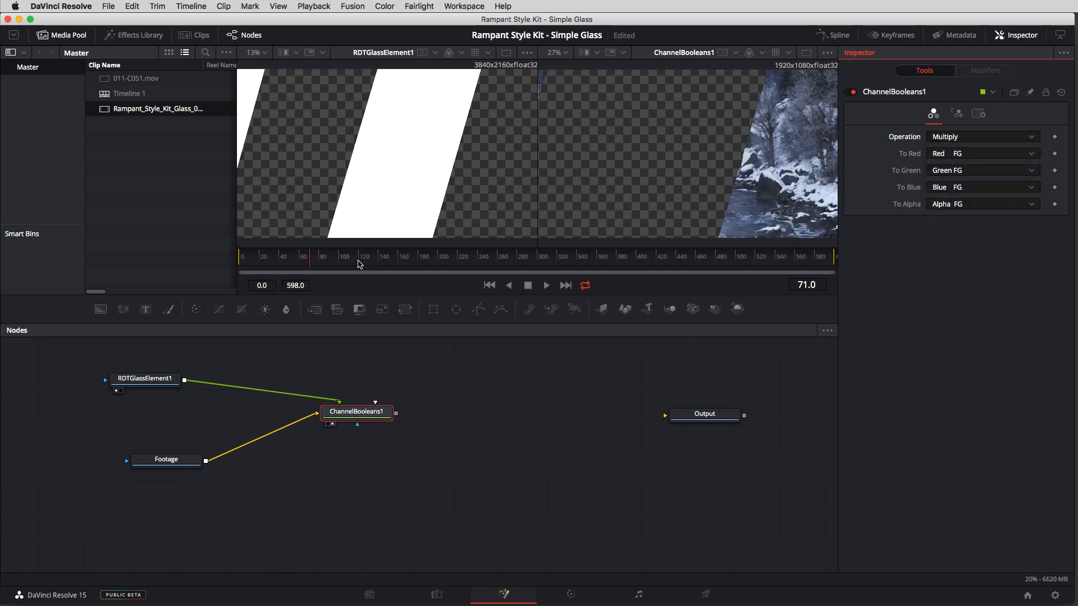
pyautogui.moveTo(360, 265); pyautogui.dragTo(321, 268)
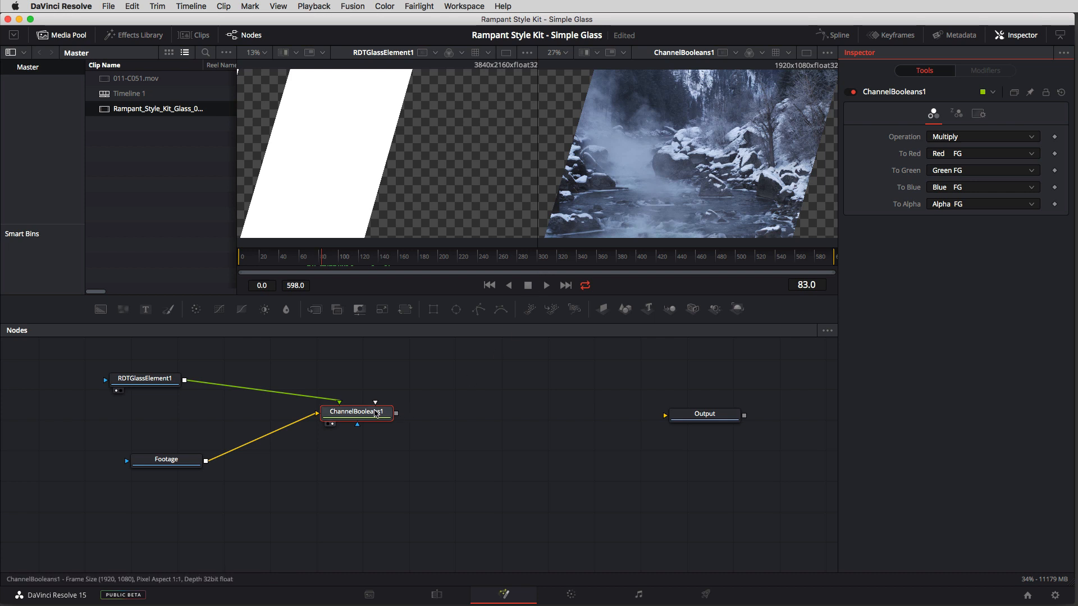
# Step: Insert a Transform (Xf) node between RDTGlassElement1 and ChannelBooleans1, spacing the nodes apart to make room
pyautogui.moveTo(365, 417); pyautogui.dragTo(435, 428)
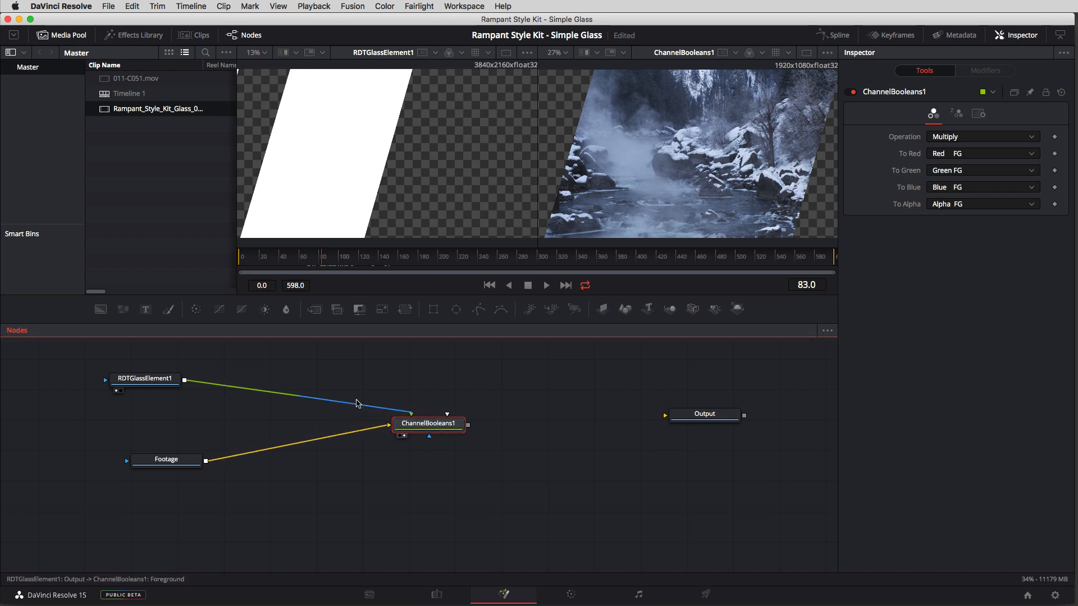
pyautogui.click(147, 378)
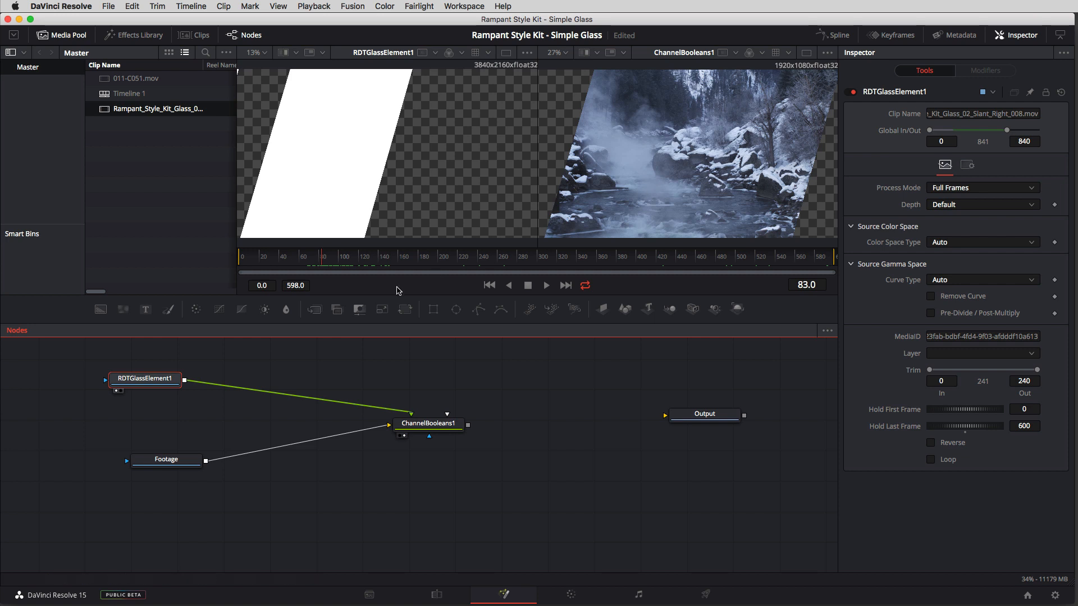
pyautogui.moveTo(152, 381); pyautogui.dragTo(174, 383)
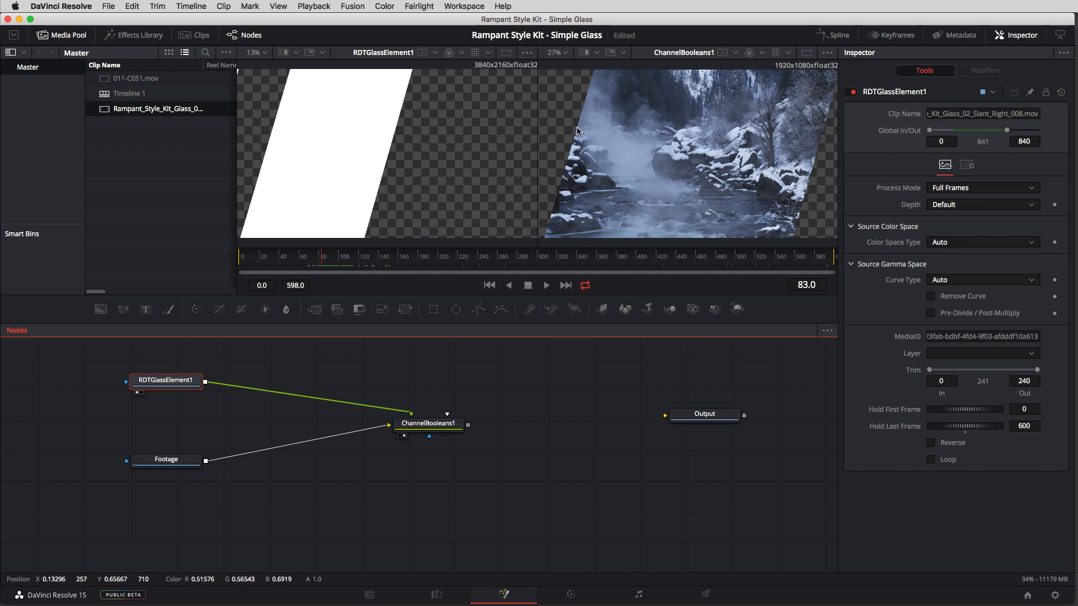
pyautogui.hotkey('shift', 'space')
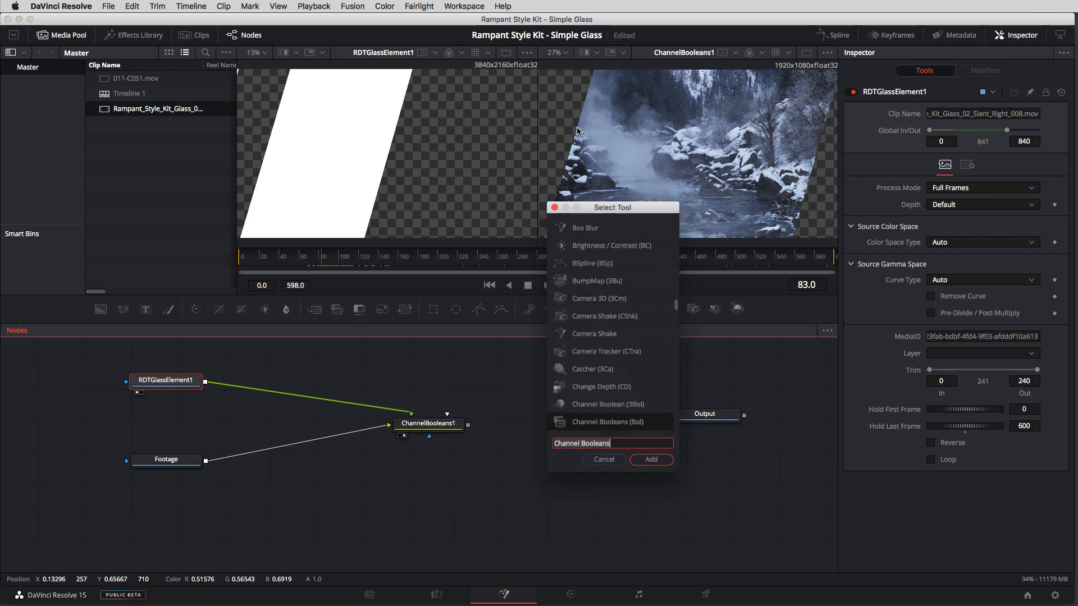
pyautogui.write('tranf')
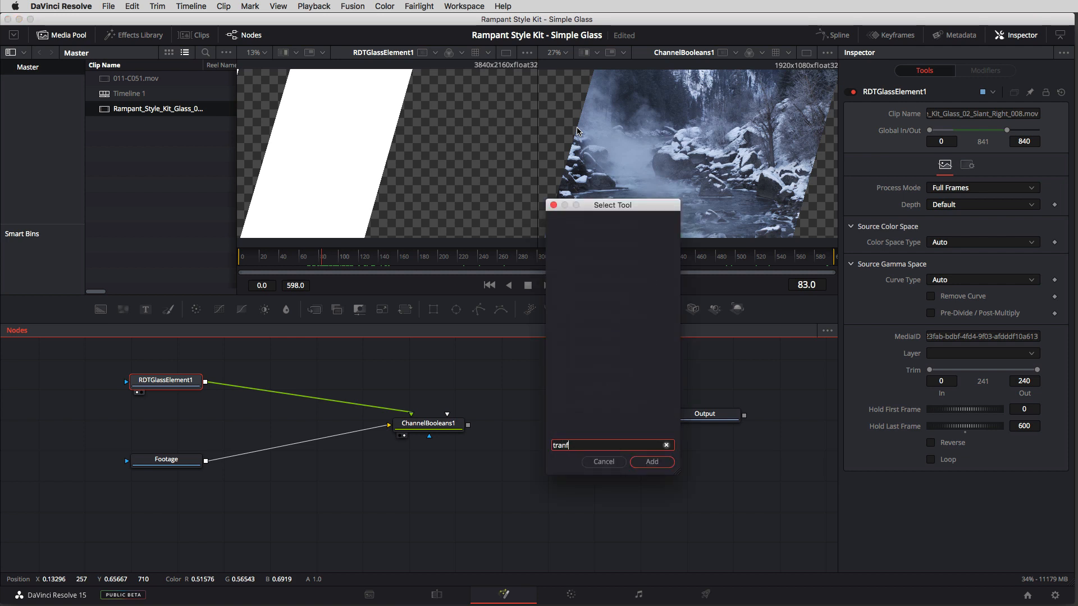
pyautogui.press('BackSpace')
pyautogui.write('s')
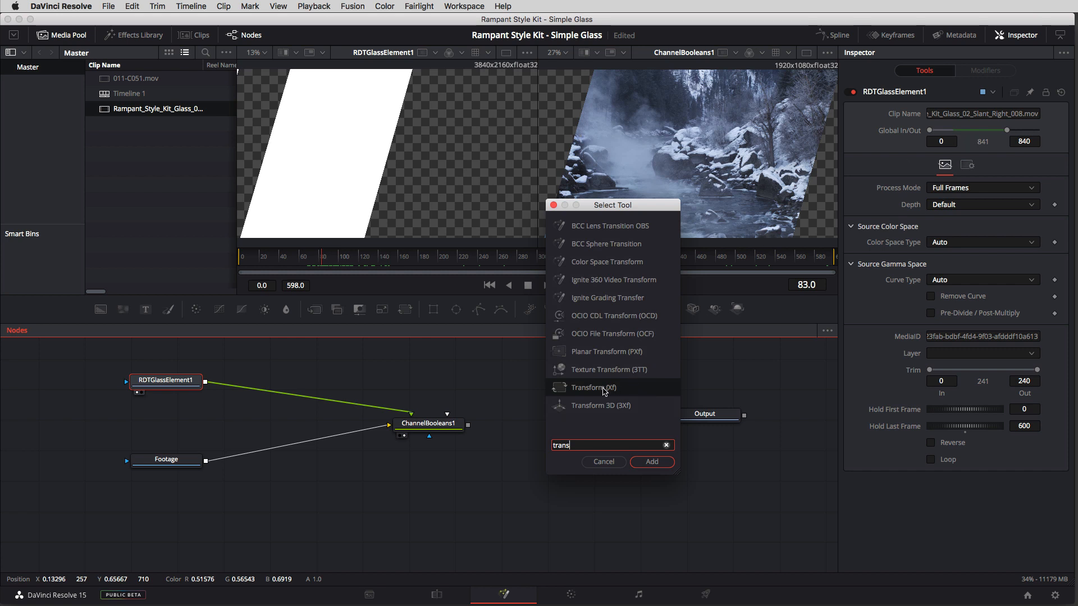
pyautogui.click(653, 463)
pyautogui.moveTo(261, 384); pyautogui.dragTo(290, 393)
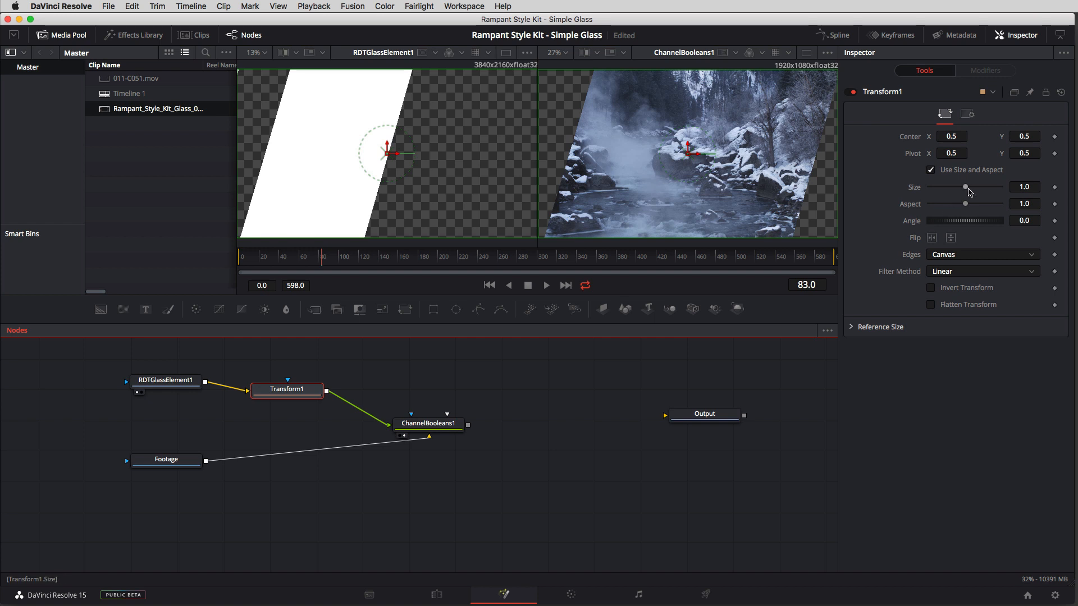
# Step: Scale the glass element in Transform1 to Size 0.52 and move its Center to X 0.331, Y 0.253
pyautogui.moveTo(965, 189); pyautogui.dragTo(951, 196)
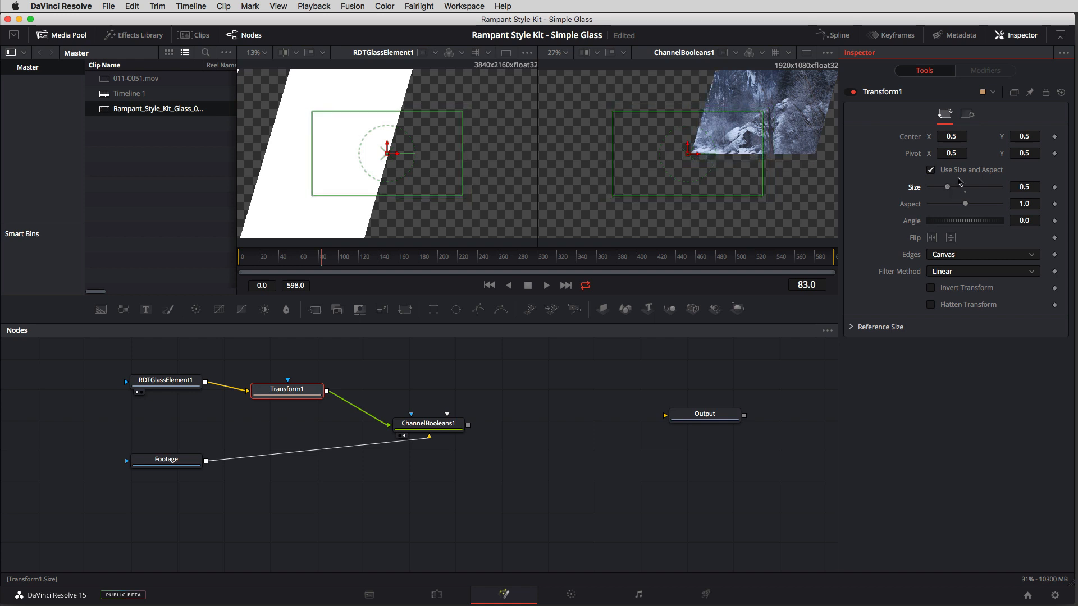
pyautogui.moveTo(955, 137); pyautogui.dragTo(883, 201)
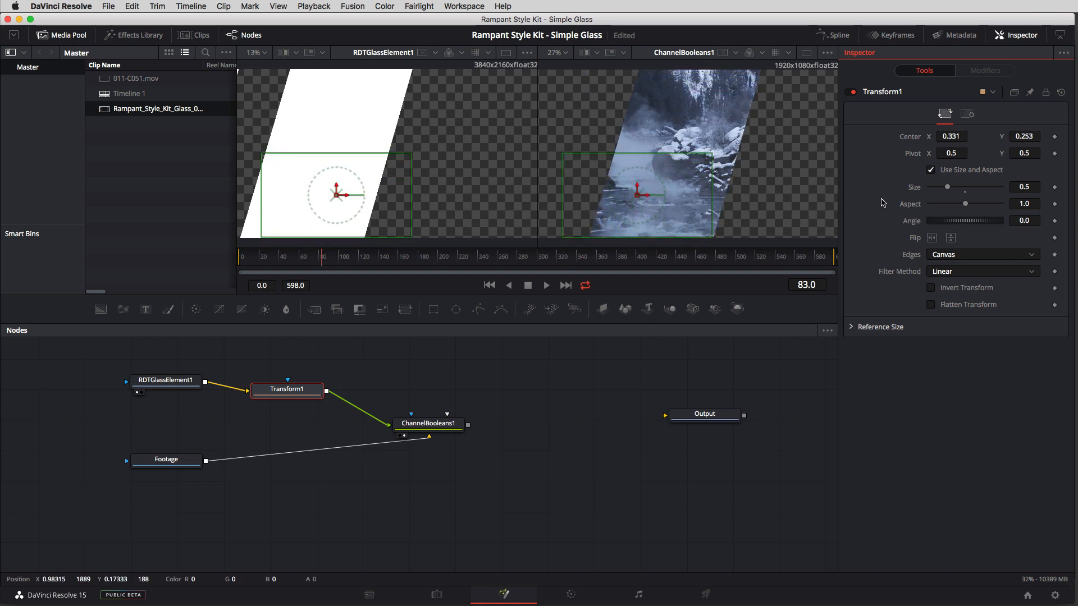
pyautogui.moveTo(947, 188); pyautogui.dragTo(947, 191)
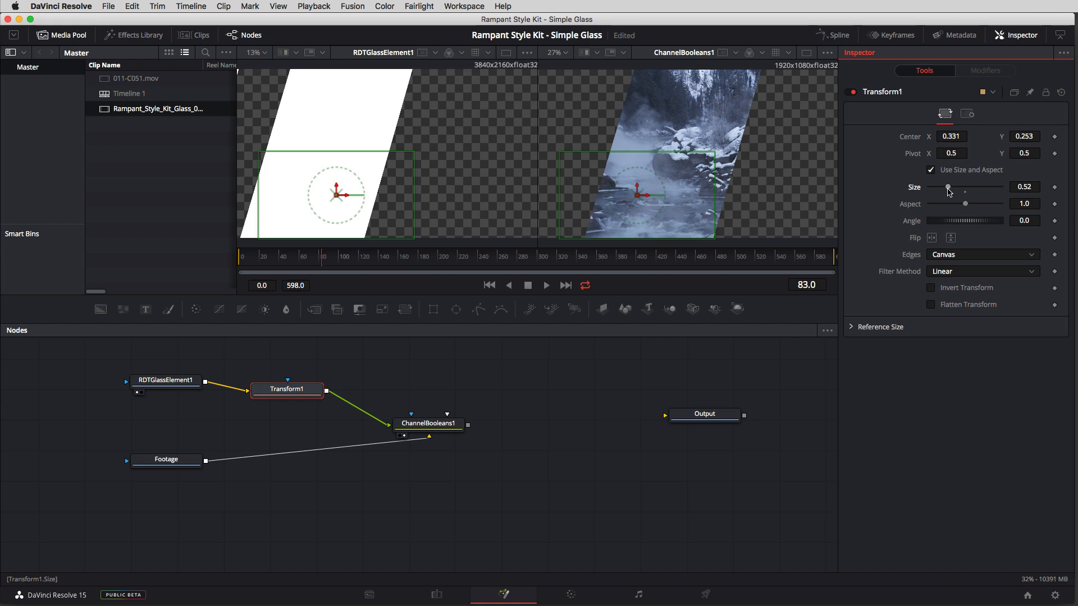
# Step: Shift Transform1's Center X to 0.261 to align the glass with the frame edge, and check the animation up to frame 220
pyautogui.moveTo(329, 263); pyautogui.dragTo(362, 272)
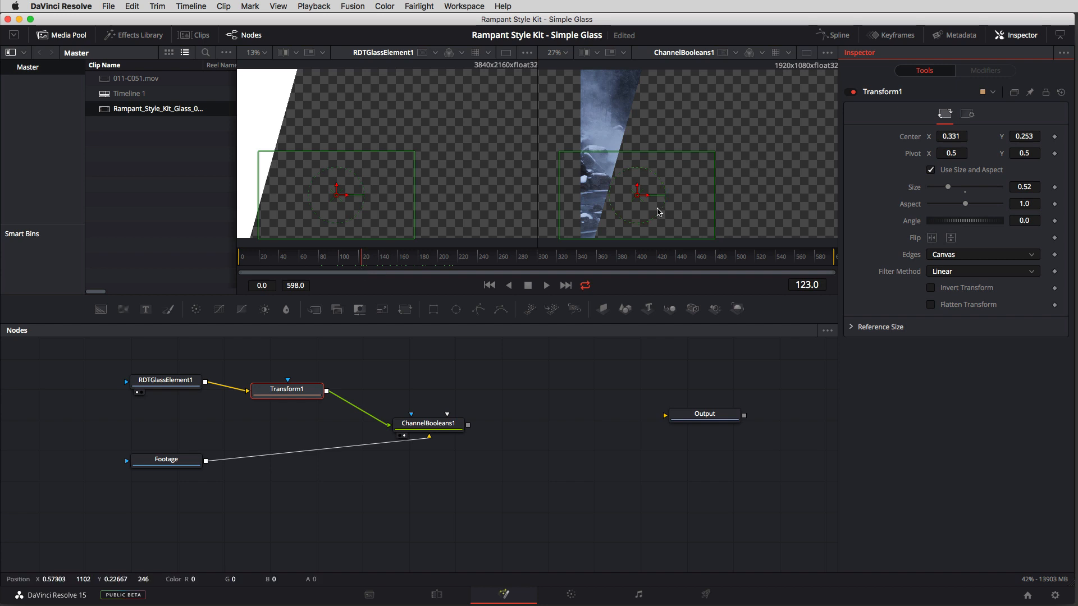
pyautogui.moveTo(360, 263)
pyautogui.mouseDown()
pyautogui.moveTo(331, 264)
pyautogui.moveTo(345, 263)
pyautogui.mouseUp()
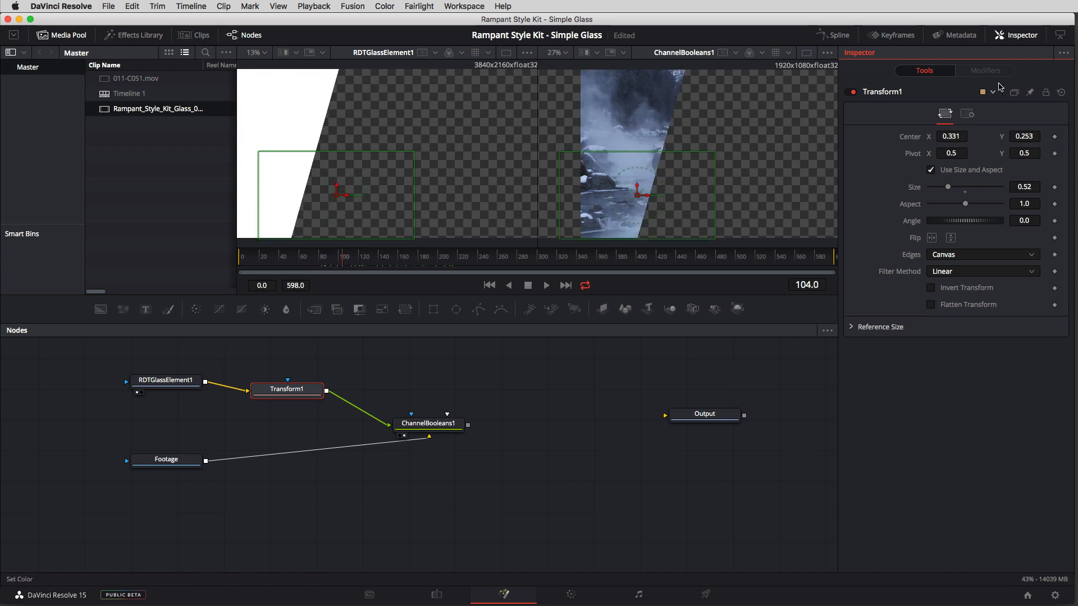
pyautogui.moveTo(952, 137); pyautogui.dragTo(917, 137)
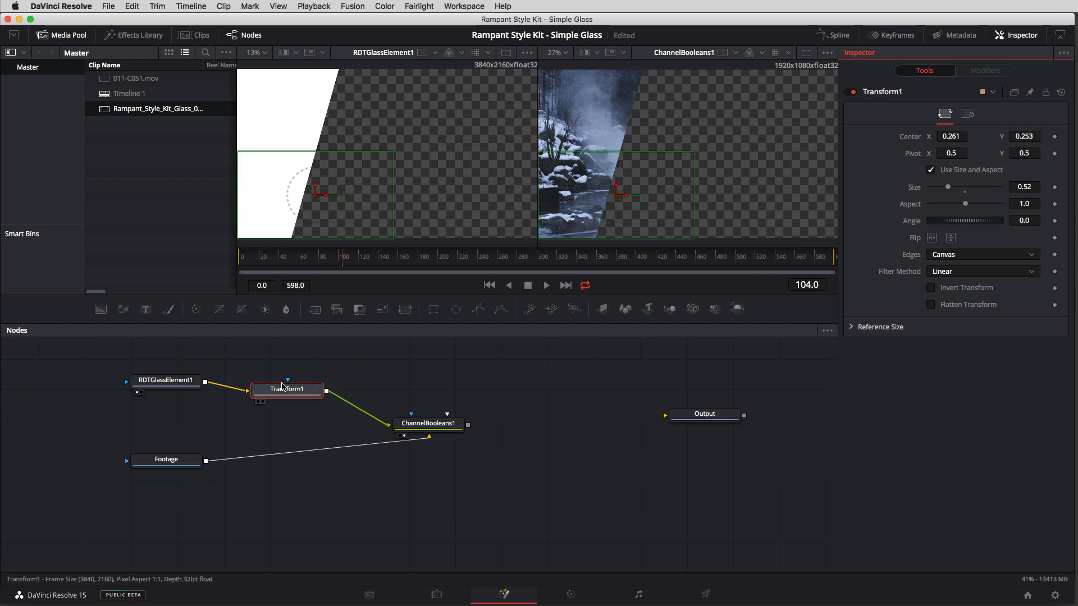
pyautogui.moveTo(348, 262); pyautogui.dragTo(459, 274)
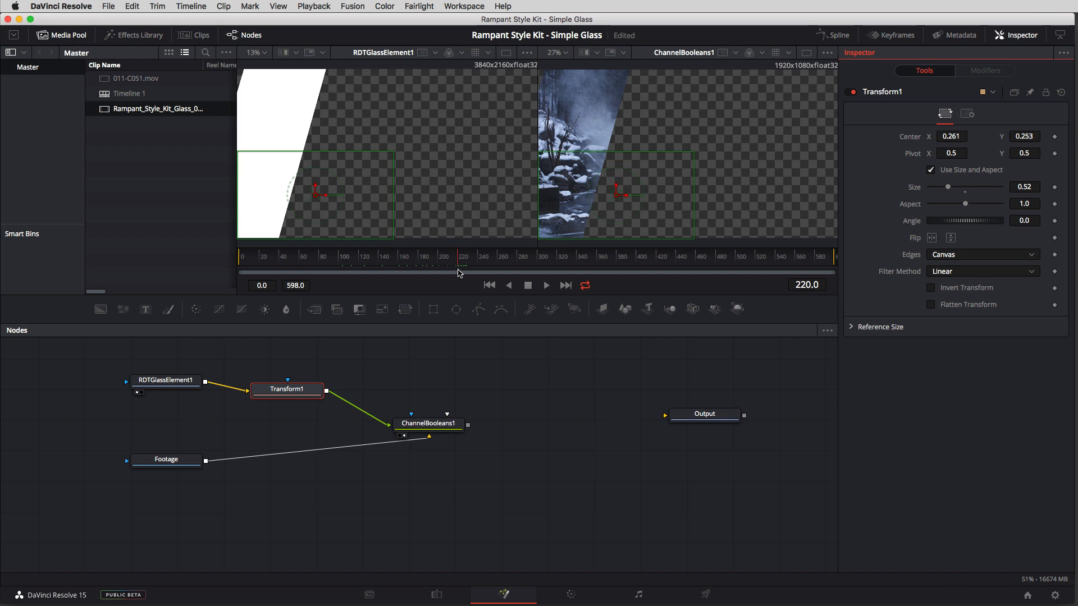
# Step: Insert a Transform (Xf) node between Footage and ChannelBooleans1, moving ChannelBooleans1 further along the graph and repositioning Footage
pyautogui.moveTo(421, 425); pyautogui.dragTo(473, 421)
pyautogui.moveTo(169, 470); pyautogui.dragTo(167, 475)
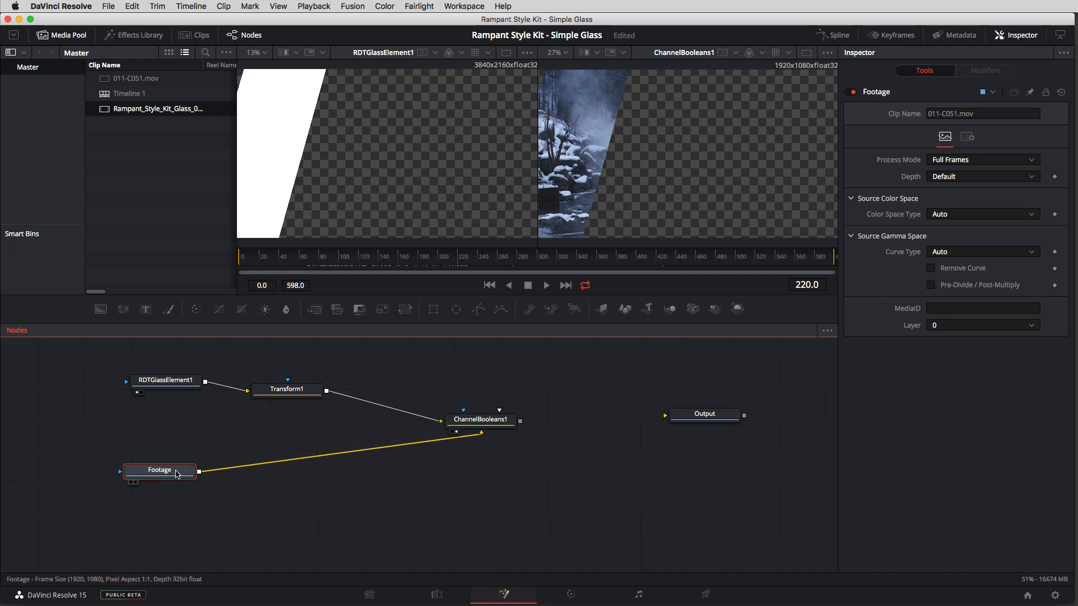
pyautogui.moveTo(147, 471); pyautogui.dragTo(145, 458)
pyautogui.hotkey('shift', 'space')
pyautogui.write('trans')
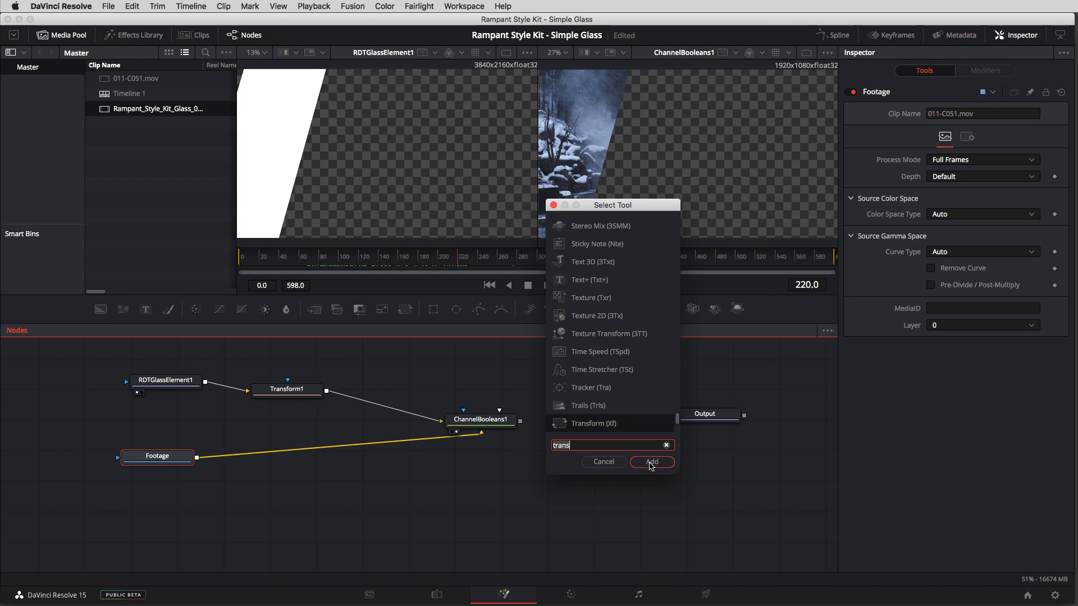
pyautogui.click(651, 462)
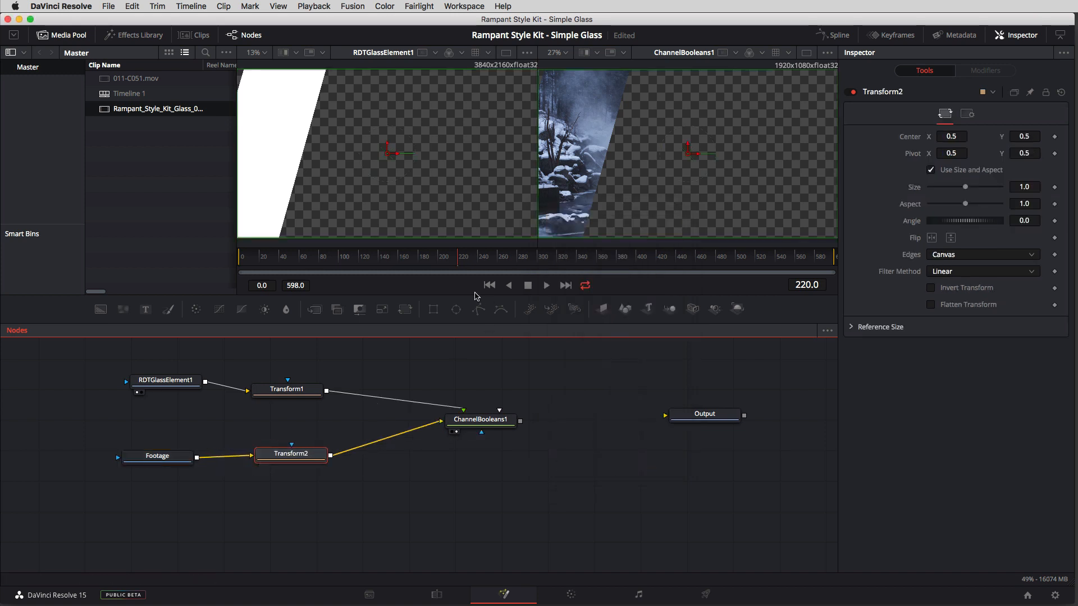
# Step: Park the playhead at frame 76 and enlarge the river footage in Transform2 to Size 1.44
pyautogui.moveTo(370, 262); pyautogui.dragTo(315, 269)
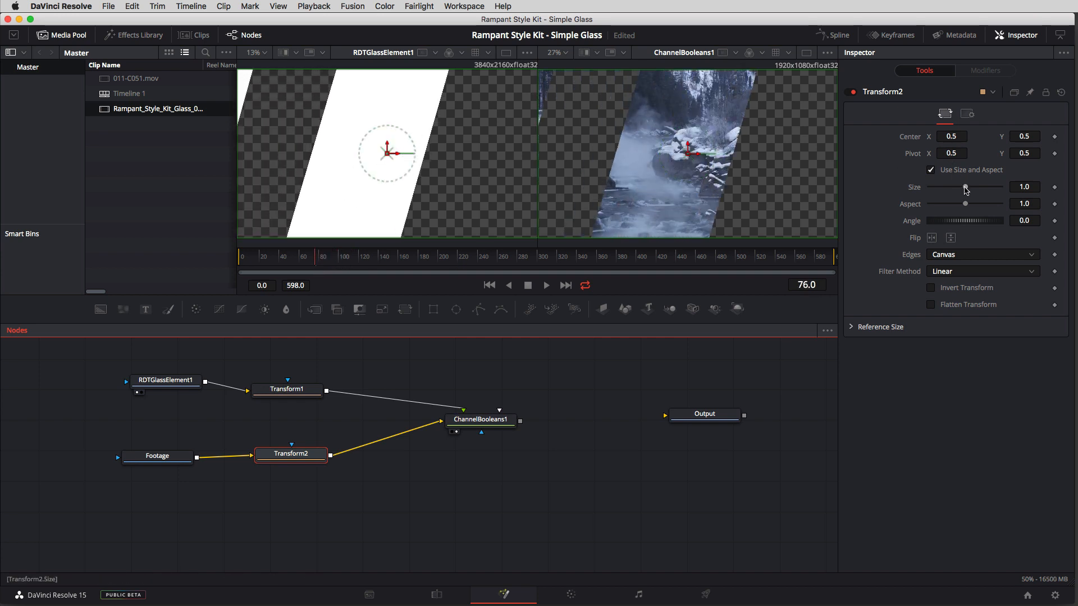
pyautogui.moveTo(965, 190); pyautogui.dragTo(968, 190)
pyautogui.moveTo(969, 189); pyautogui.dragTo(970, 190)
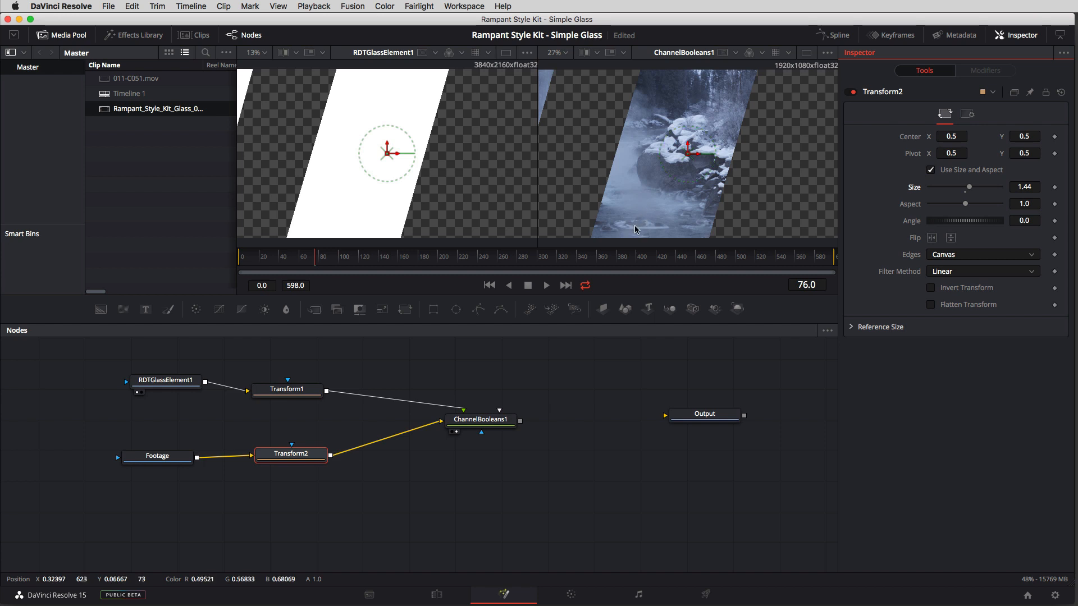
# Step: Duplicate the Footage node and place the copy just below the original in the graph
pyautogui.click(159, 457)
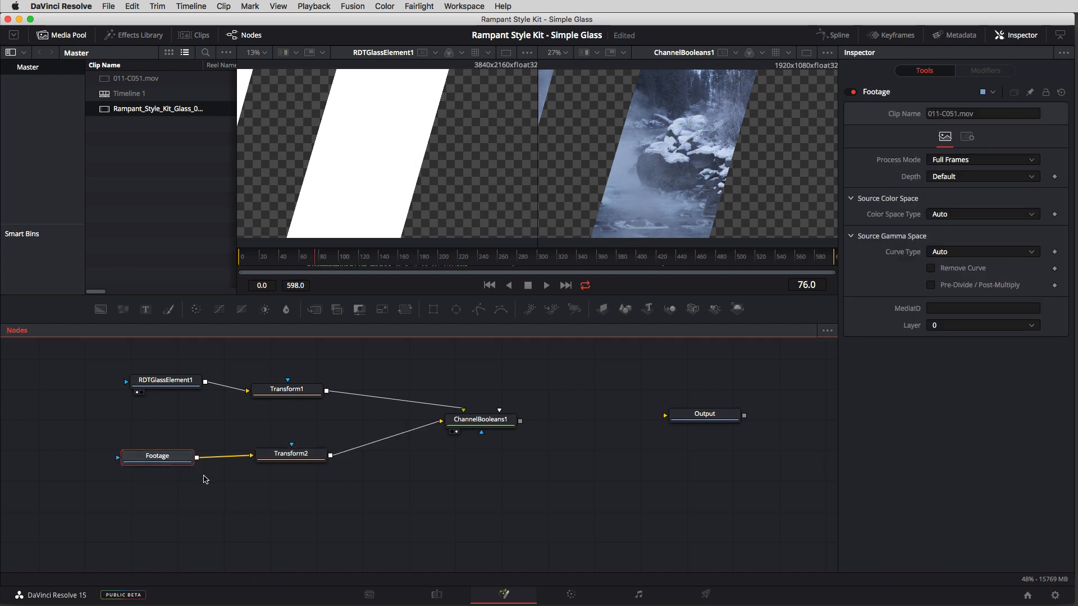
pyautogui.click(173, 505)
pyautogui.press('super+v')
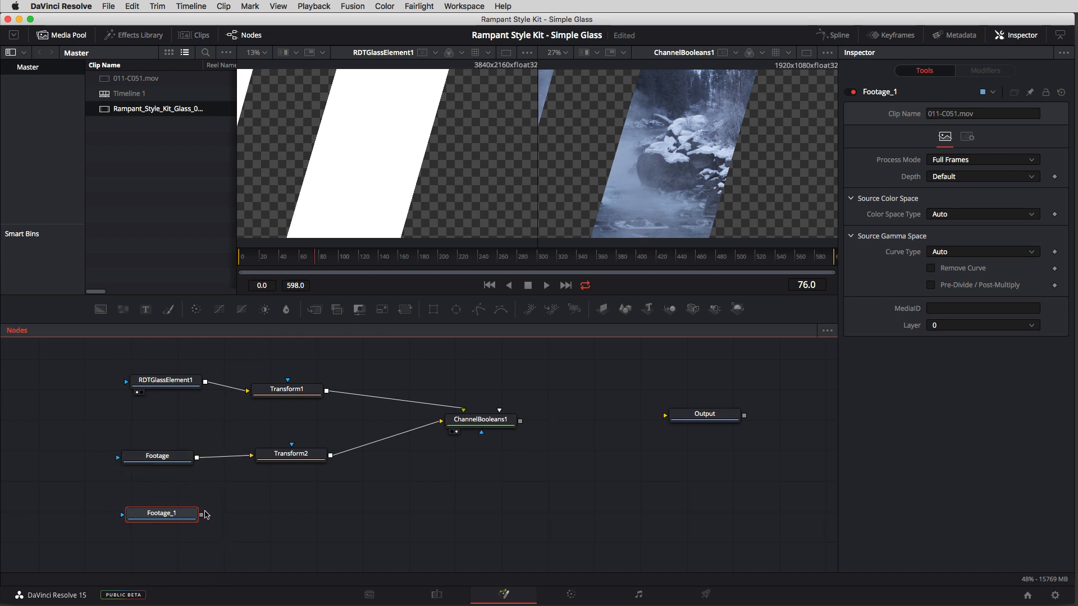
# Step: Add an unconnected Merge (Mrg) node and place it between ChannelBooleans1 and Output, slightly below them
pyautogui.click(420, 511)
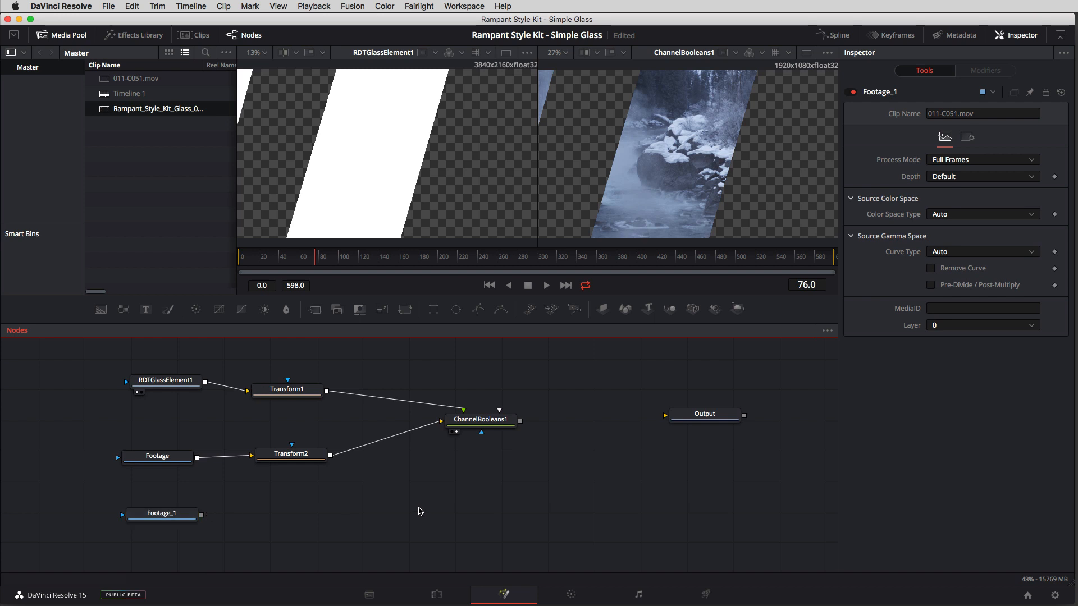
pyautogui.hotkey('shift', 'space')
pyautogui.write('trans')
pyautogui.write('merge')
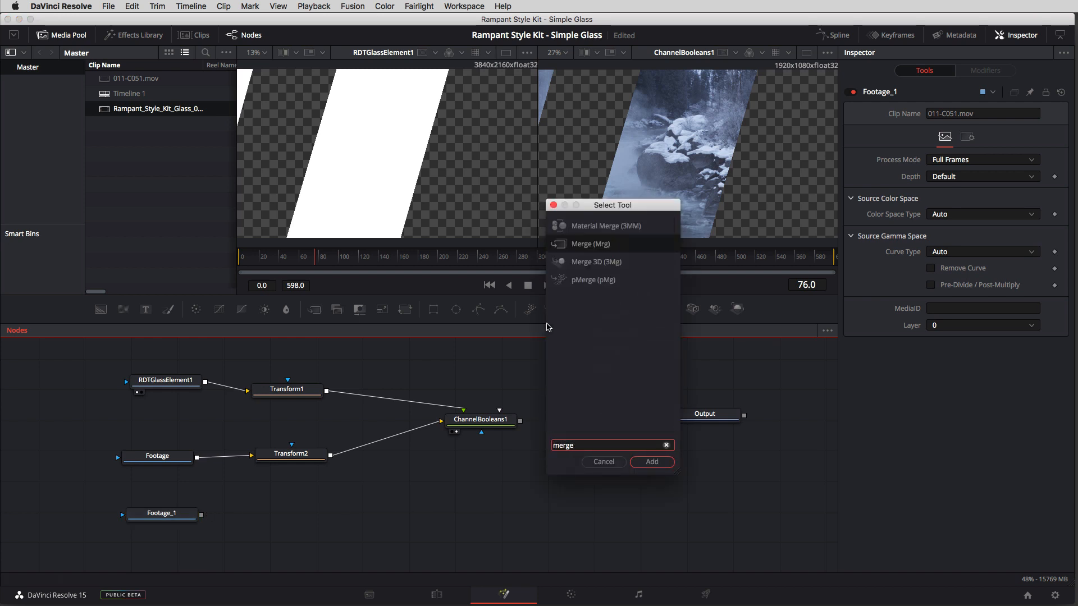
pyautogui.click(662, 462)
pyautogui.moveTo(427, 503); pyautogui.dragTo(605, 455)
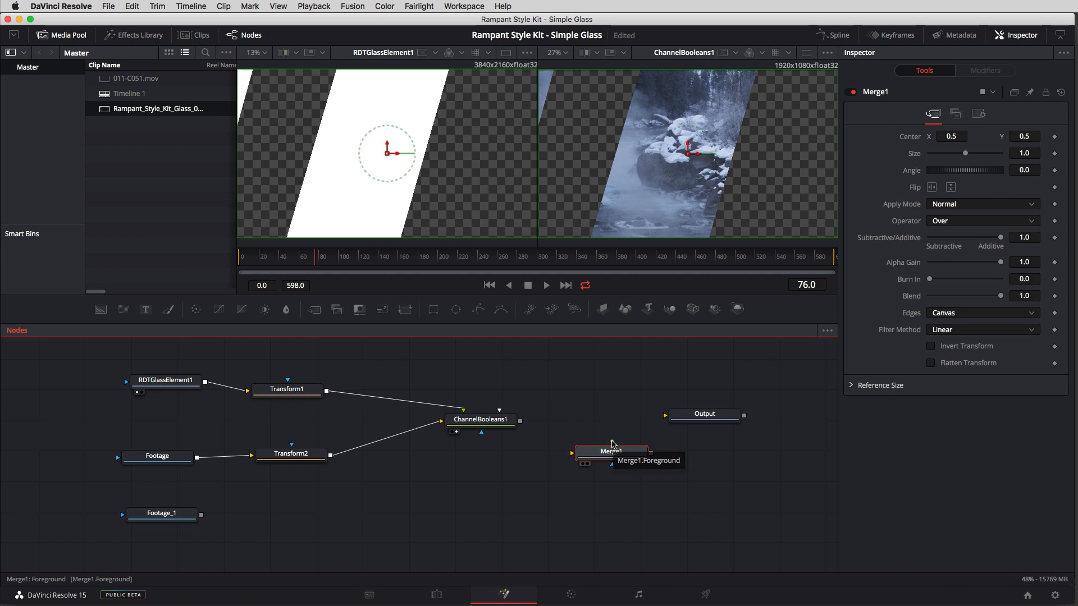
# Step: Connect ChannelBooleans1 to Merge1's foreground and Footage_1 to its background, show Merge1 in the second viewer and scrub to frame 78
pyautogui.moveTo(612, 444); pyautogui.dragTo(520, 421)
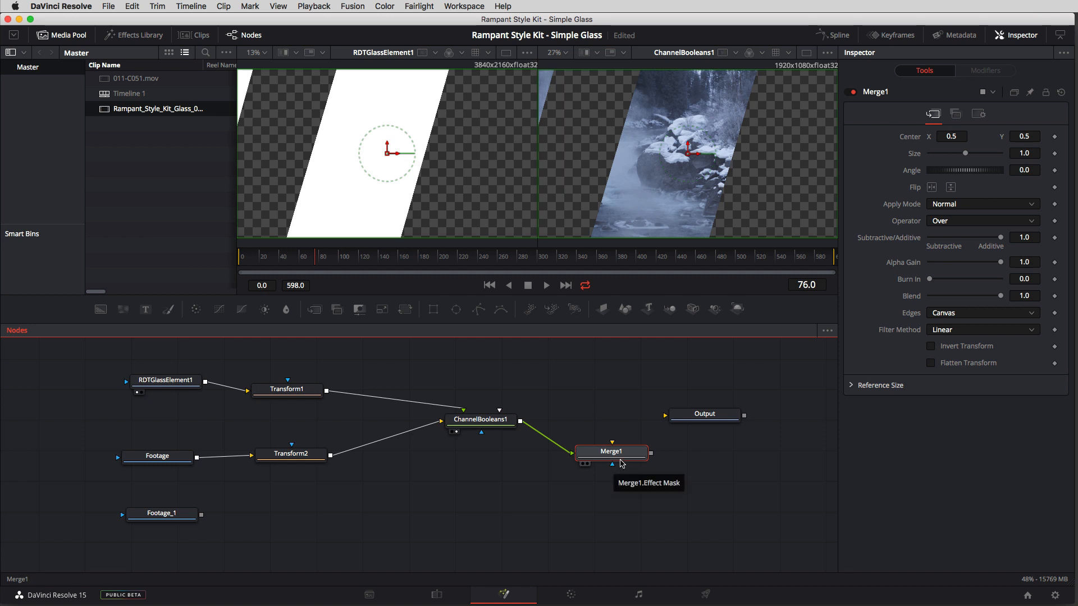
pyautogui.moveTo(612, 445)
pyautogui.mouseDown()
pyautogui.moveTo(269, 483)
pyautogui.moveTo(201, 515)
pyautogui.moveTo(609, 449)
pyautogui.mouseUp()
pyautogui.click(595, 453)
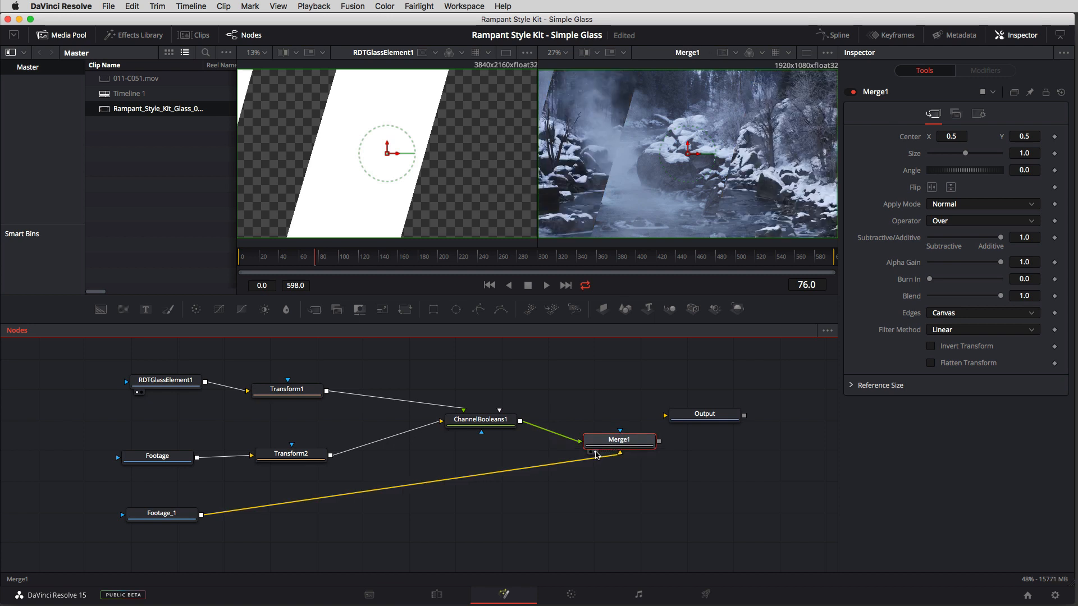
pyautogui.moveTo(312, 260)
pyautogui.mouseDown()
pyautogui.moveTo(298, 262)
pyautogui.moveTo(319, 259)
pyautogui.mouseUp()
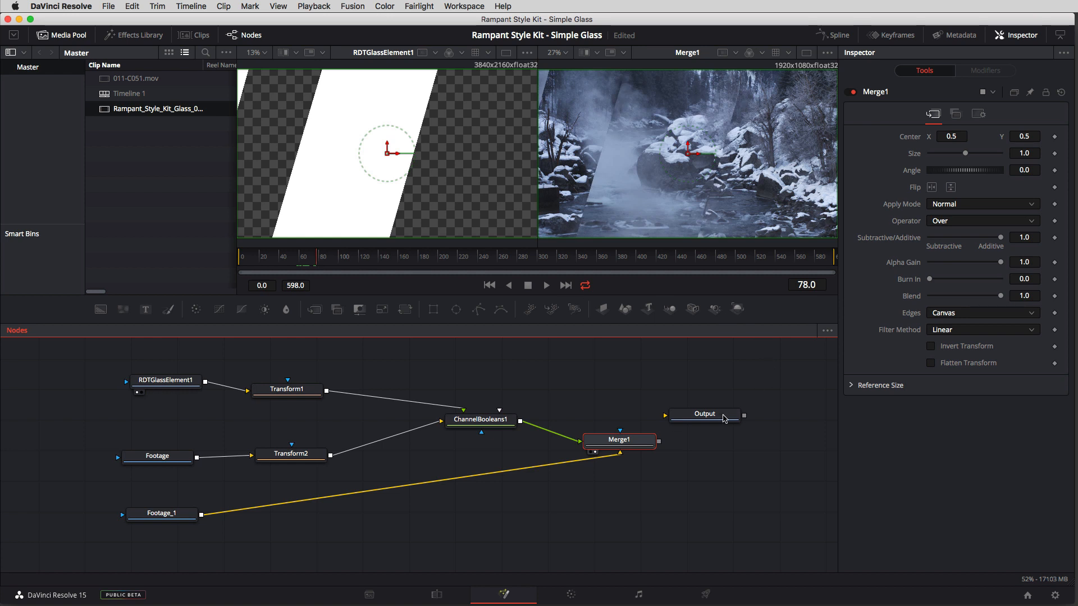
# Step: Spread out the node graph by moving Output and Merge1 further from ChannelBooleans1 and pulling Footage and Transform2 back
pyautogui.moveTo(726, 418); pyautogui.dragTo(800, 438)
pyautogui.moveTo(627, 446); pyautogui.dragTo(631, 462)
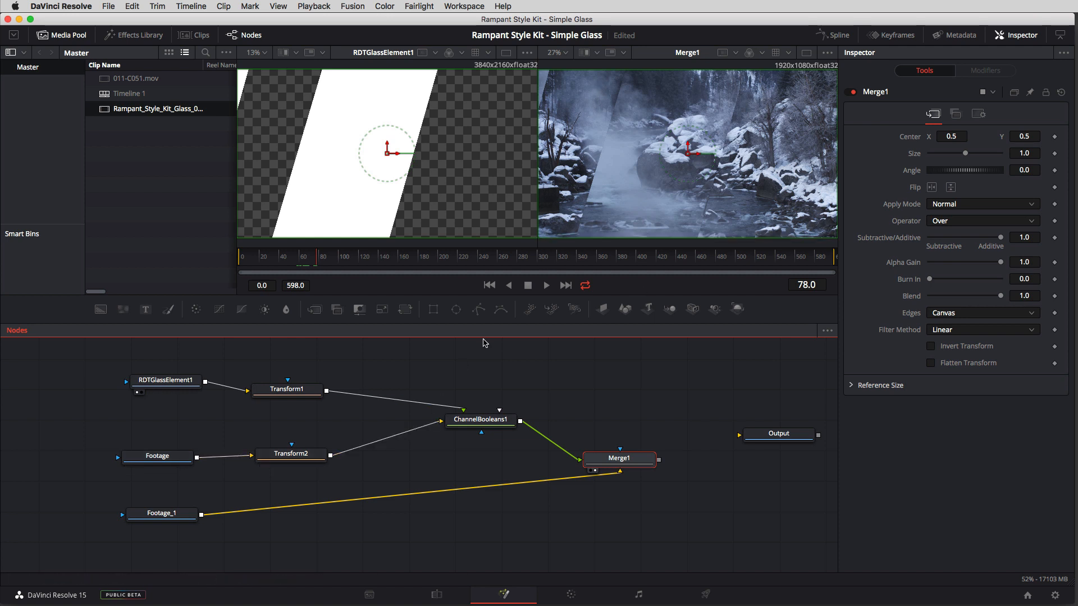
pyautogui.moveTo(318, 433); pyautogui.dragTo(121, 480)
pyautogui.moveTo(284, 464); pyautogui.dragTo(143, 473)
pyautogui.press('-')
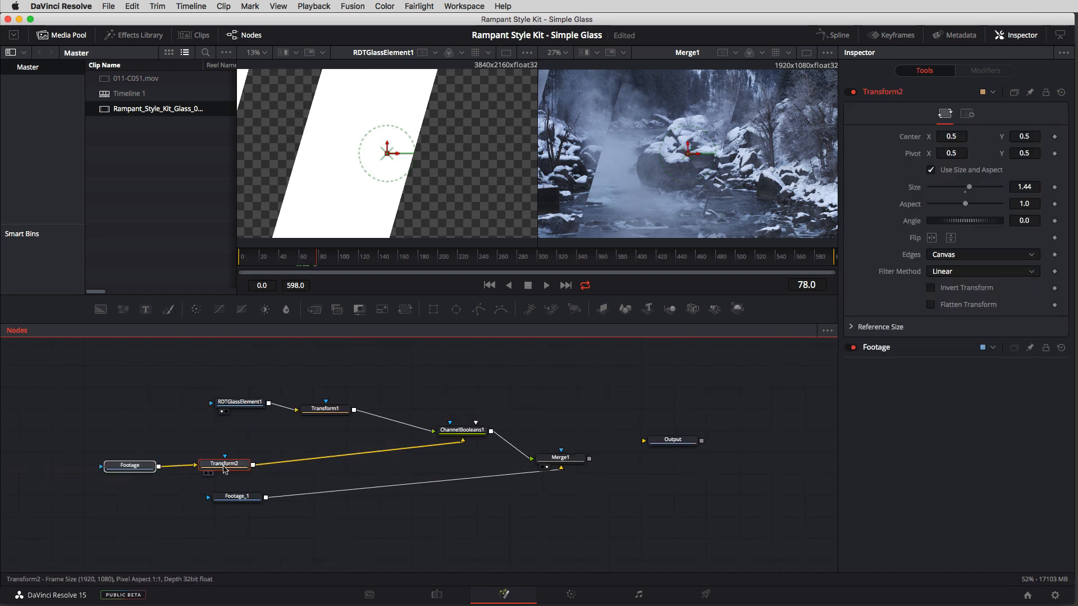
# Step: Shift Footage and Transform2 back, insert a Blur node after Transform2, and set its Blur Size to 7.9
pyautogui.moveTo(233, 449); pyautogui.dragTo(211, 462)
pyautogui.click(210, 461)
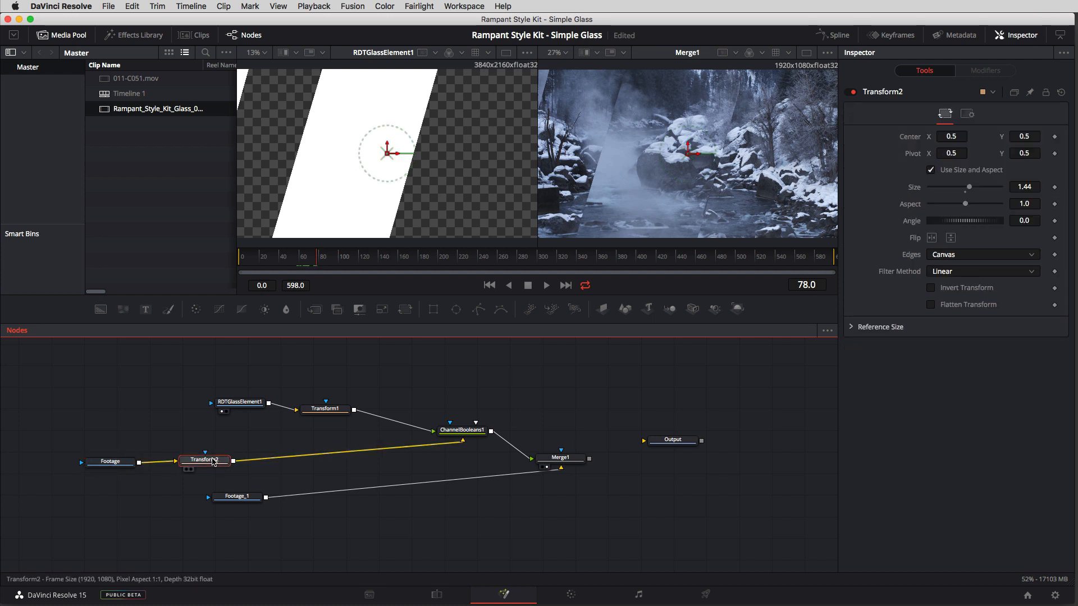
pyautogui.hotkey('shift', 'space')
pyautogui.write('merge')
pyautogui.press('BackSpace')
pyautogui.press('BackSpace')
pyautogui.press('BackSpace')
pyautogui.press('BackSpace')
pyautogui.press('BackSpace')
pyautogui.write('blur')
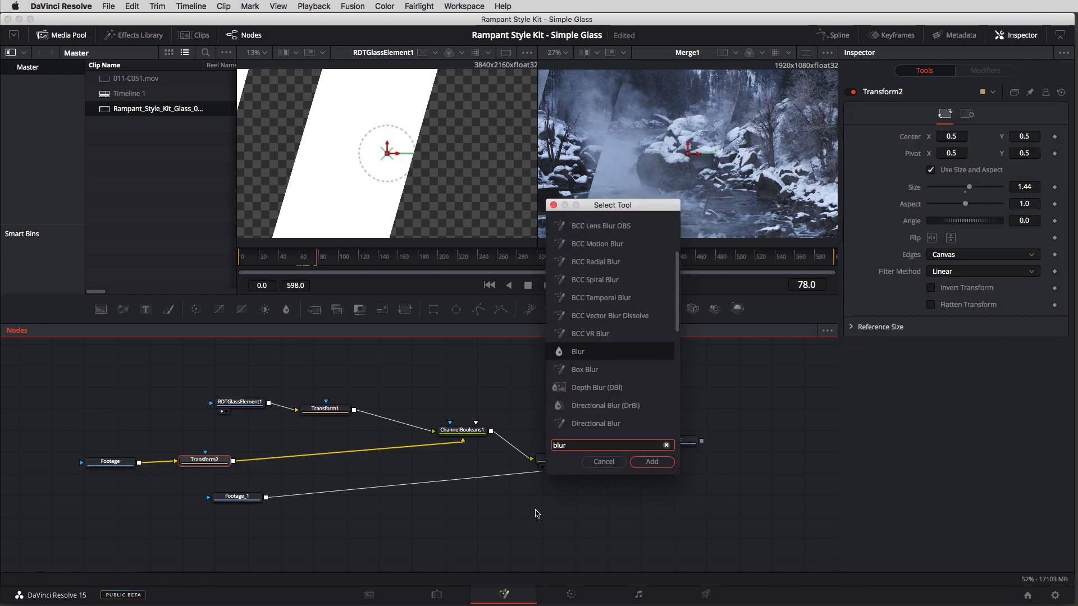
pyautogui.click(651, 462)
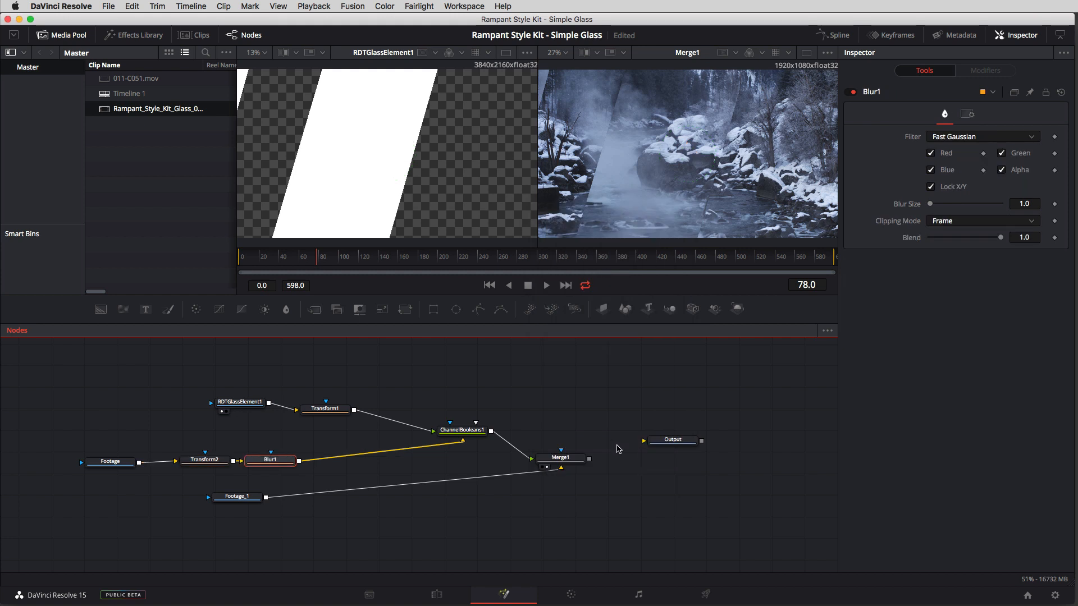
pyautogui.moveTo(287, 463); pyautogui.dragTo(289, 463)
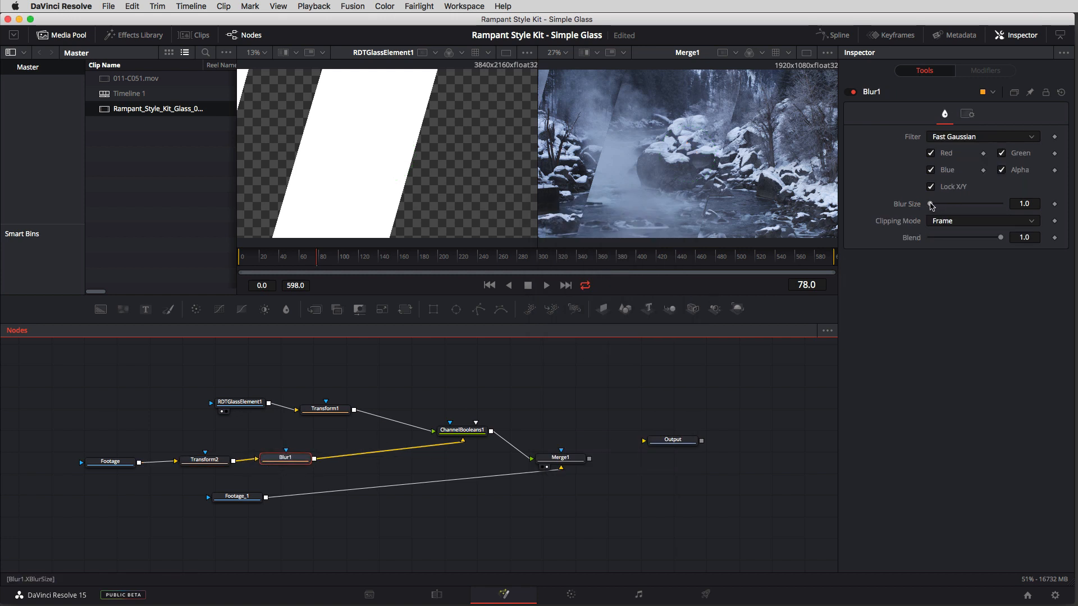
pyautogui.moveTo(930, 204); pyautogui.dragTo(937, 206)
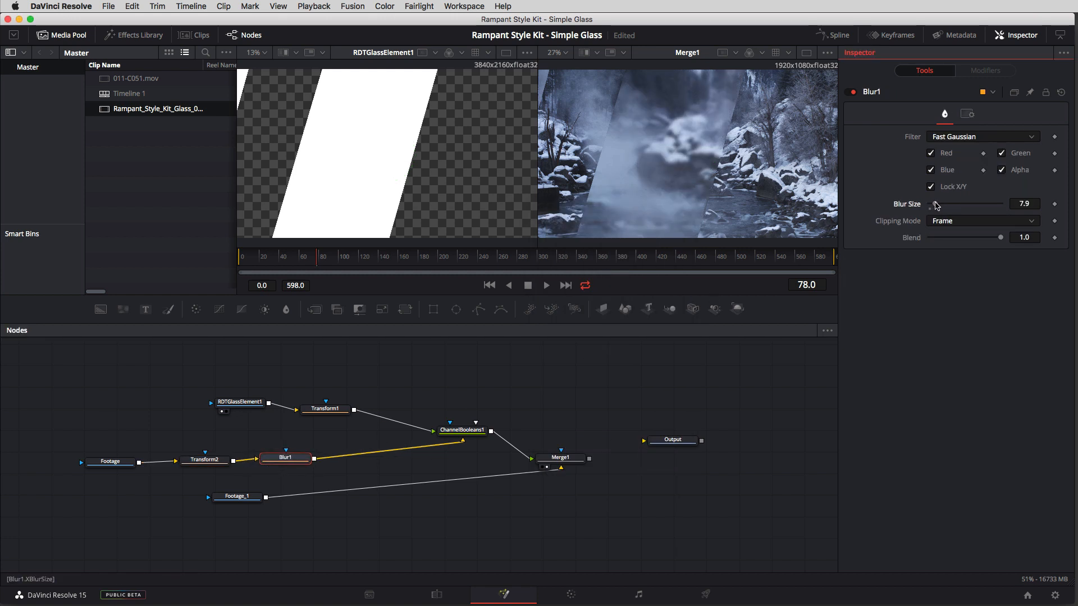
# Step: Insert a Brightness / Contrast (BC) node after Blur1 and raise its Gain to 1.38
pyautogui.hotkey('shift', 'space')
pyautogui.write('blur')
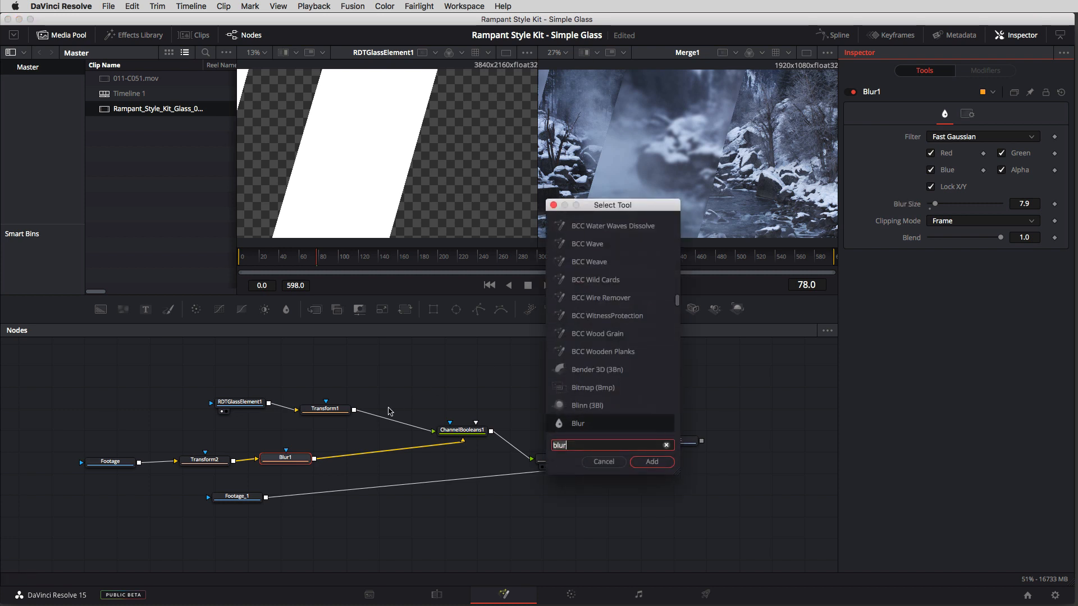
pyautogui.press('BackSpace')
pyautogui.press('BackSpace')
pyautogui.press('BackSpace')
pyautogui.write('rig')
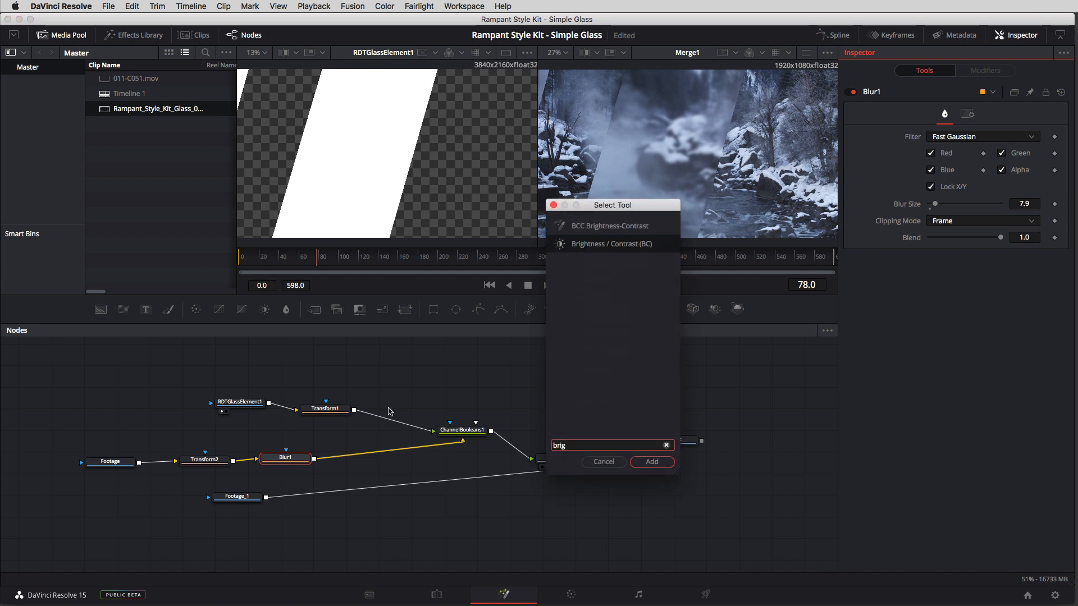
pyautogui.press('Return')
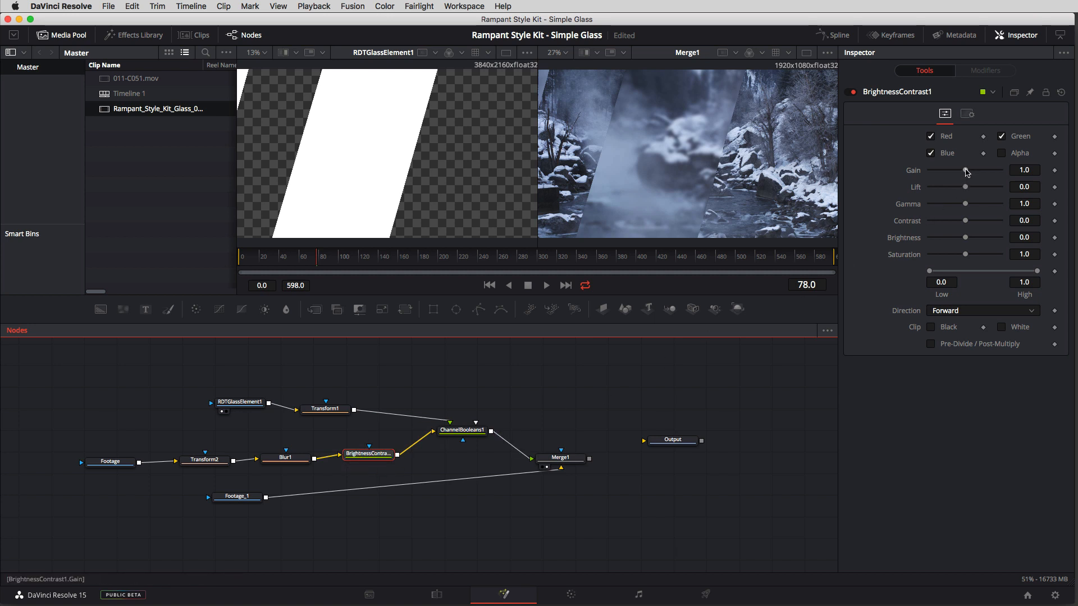
pyautogui.moveTo(965, 171); pyautogui.dragTo(970, 171)
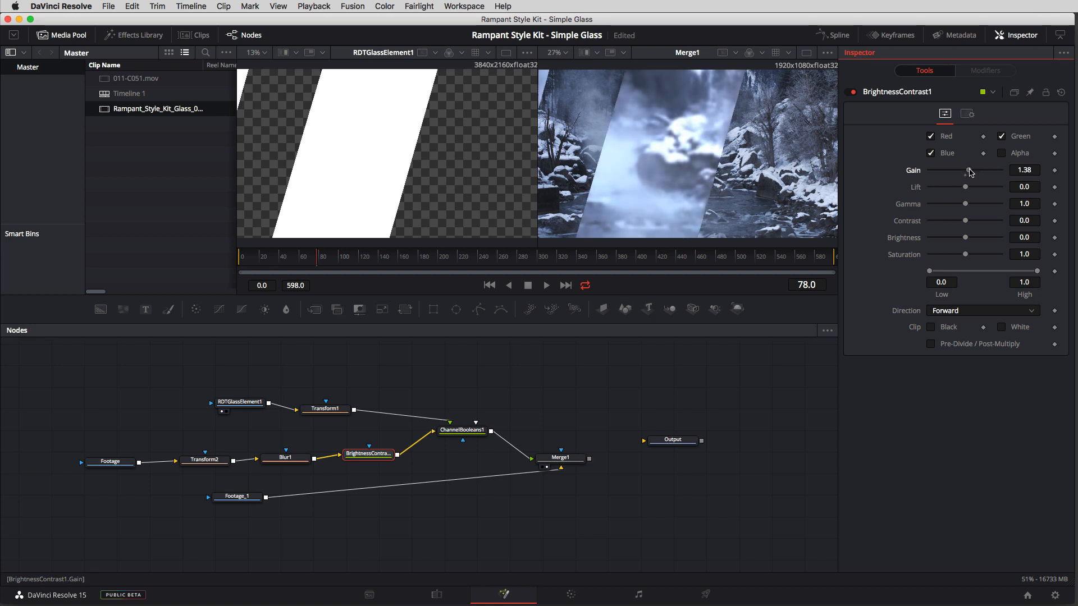
# Step: Connect Merge1 to Output and check the composite on the Edit page by scrubbing the timeline to 01:00:06:10
pyautogui.moveTo(576, 463); pyautogui.dragTo(644, 441)
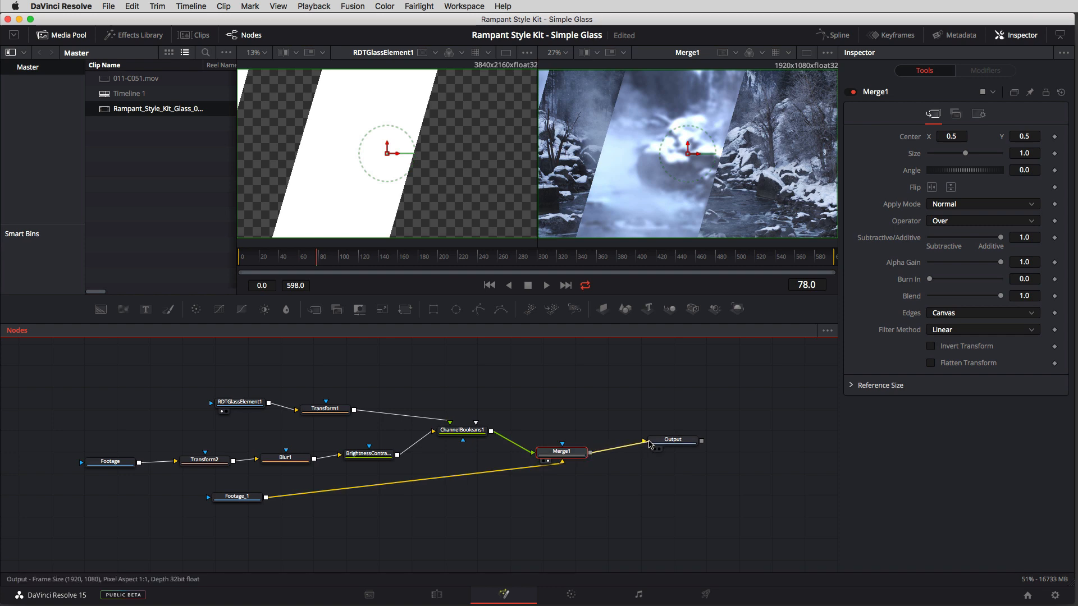
pyautogui.click(437, 594)
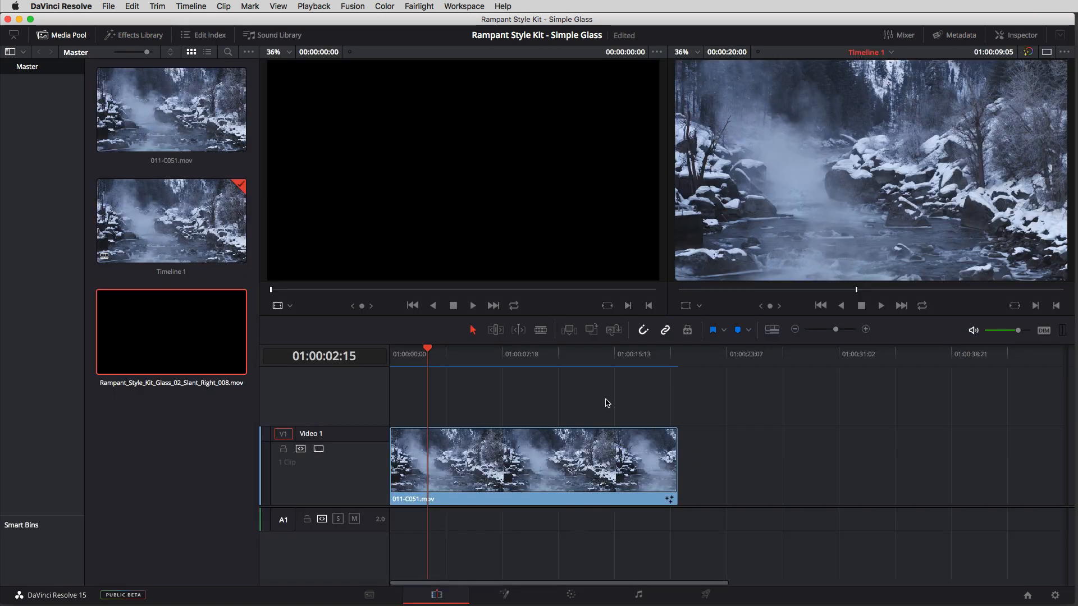
pyautogui.moveTo(438, 363); pyautogui.dragTo(484, 367)
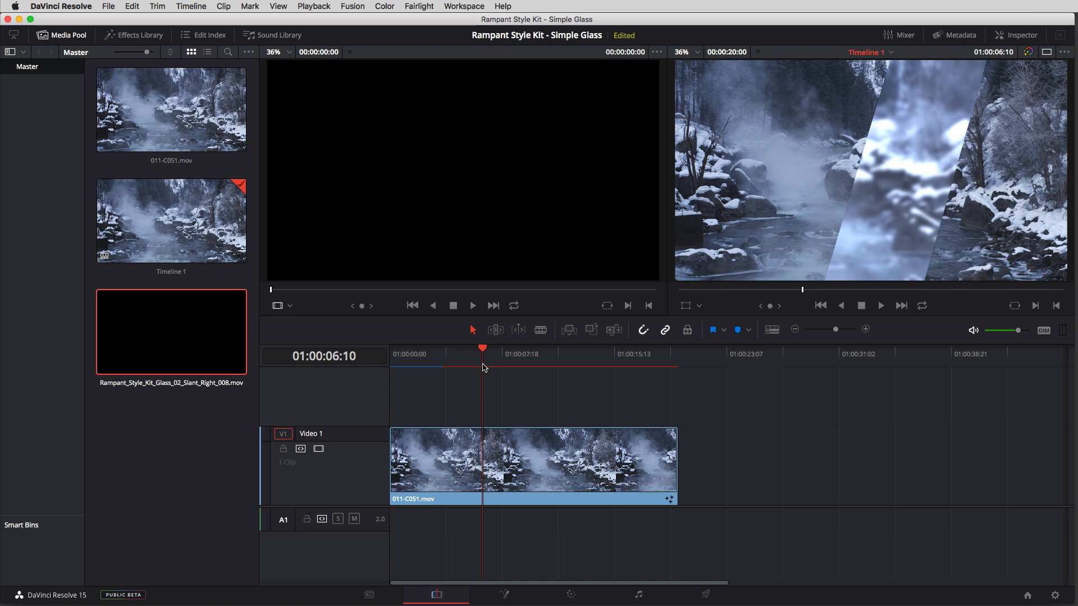
# Step: Return to the Fusion page and spread Footage_1, RDTGlassElement1 and Transform1 away from the middle row of nodes
pyautogui.click(503, 595)
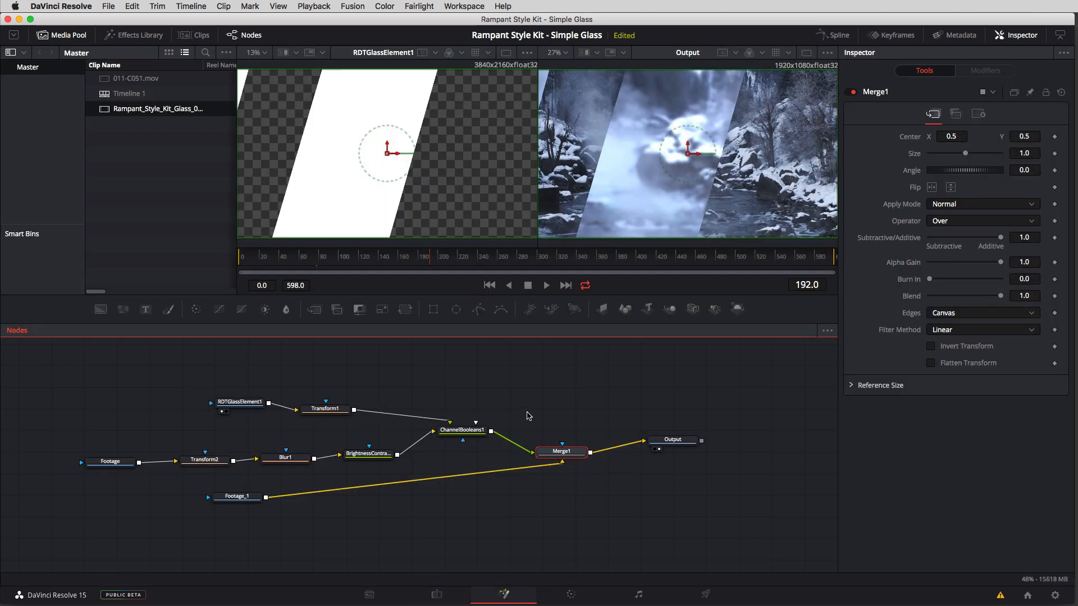
pyautogui.moveTo(237, 496); pyautogui.dragTo(219, 521)
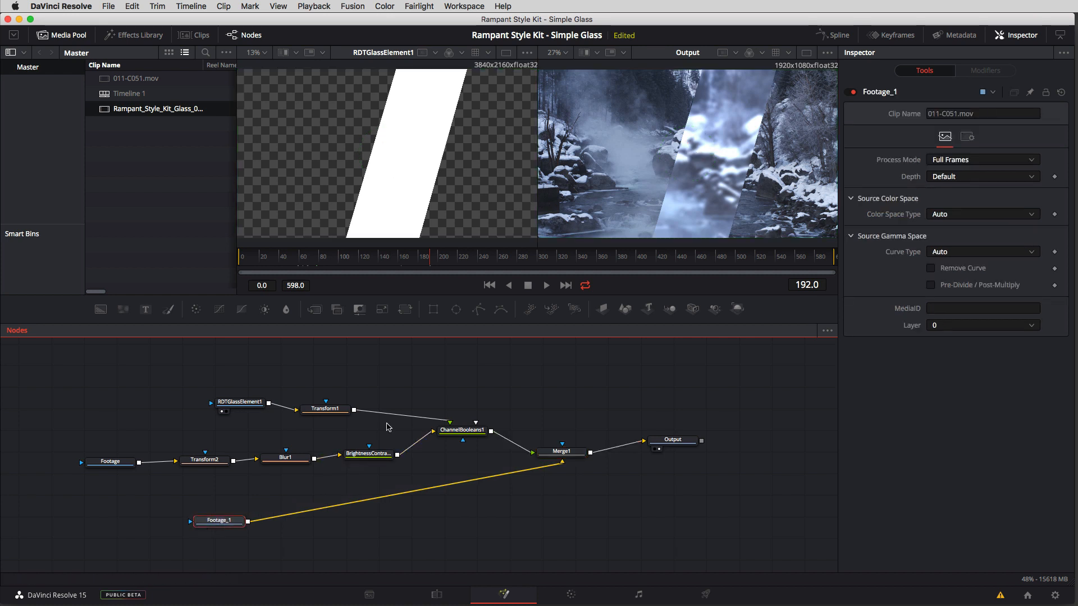
pyautogui.moveTo(228, 411); pyautogui.dragTo(218, 402)
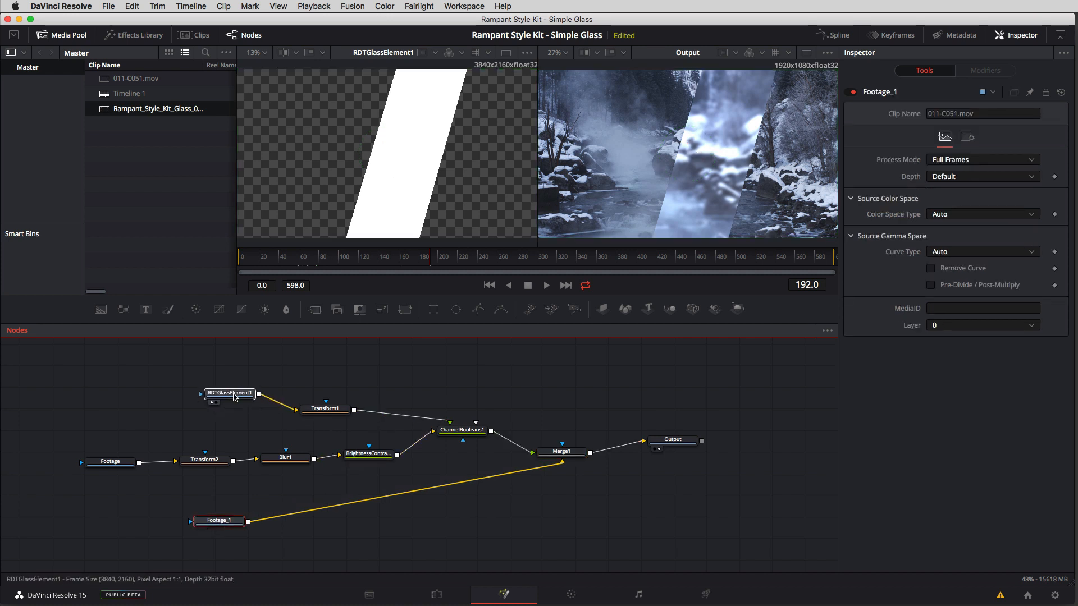
pyautogui.moveTo(317, 415); pyautogui.dragTo(324, 406)
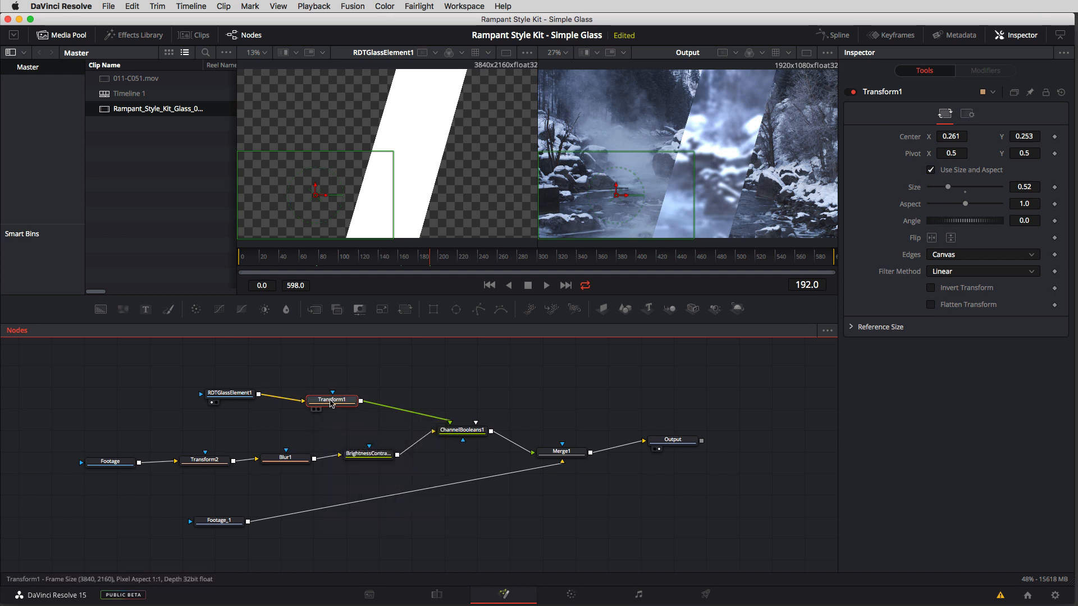
pyautogui.moveTo(335, 401); pyautogui.dragTo(333, 400)
# Step: Insert a Blur node between Transform1 and ChannelBooleans1 and set its Blur Size to 2.4 to soften the glass edges
pyautogui.hotkey('shift', 'space')
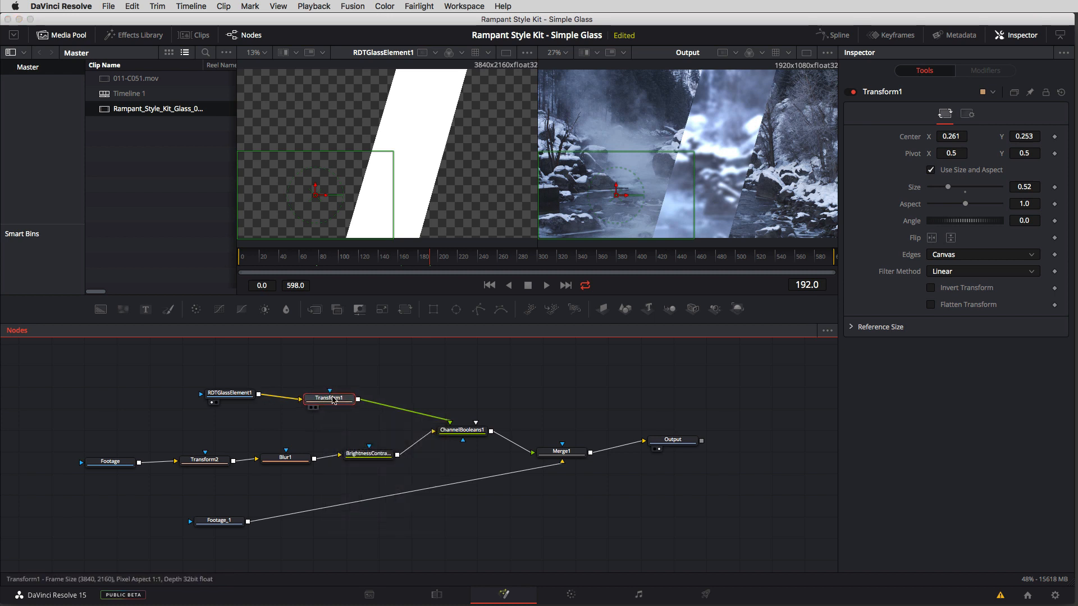
pyautogui.write('brig')
pyautogui.press('BackSpace')
pyautogui.press('BackSpace')
pyautogui.press('BackSpace')
pyautogui.write('lur')
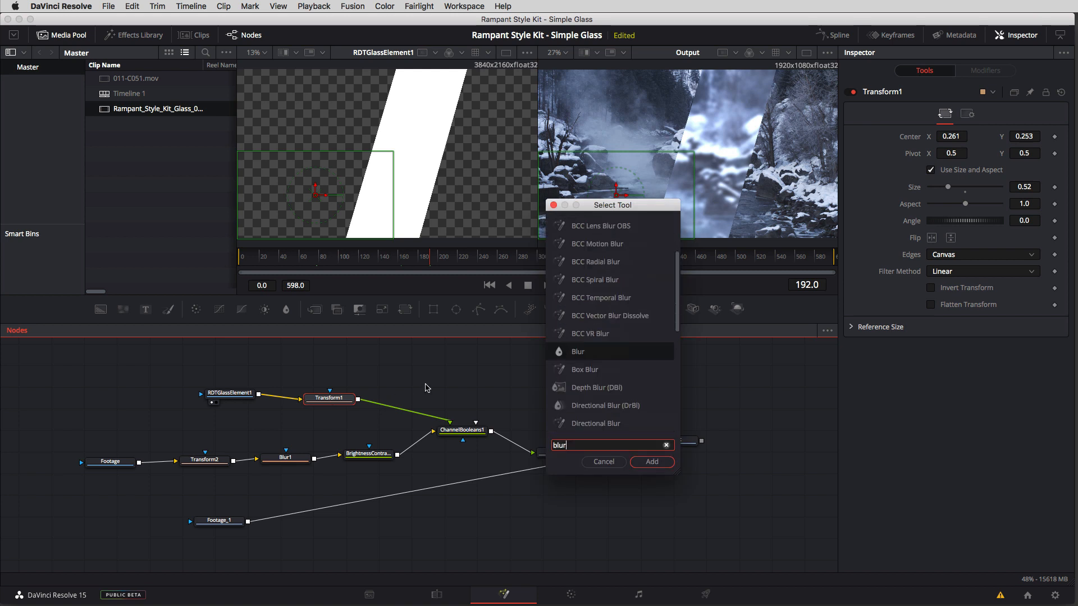
pyautogui.click(648, 465)
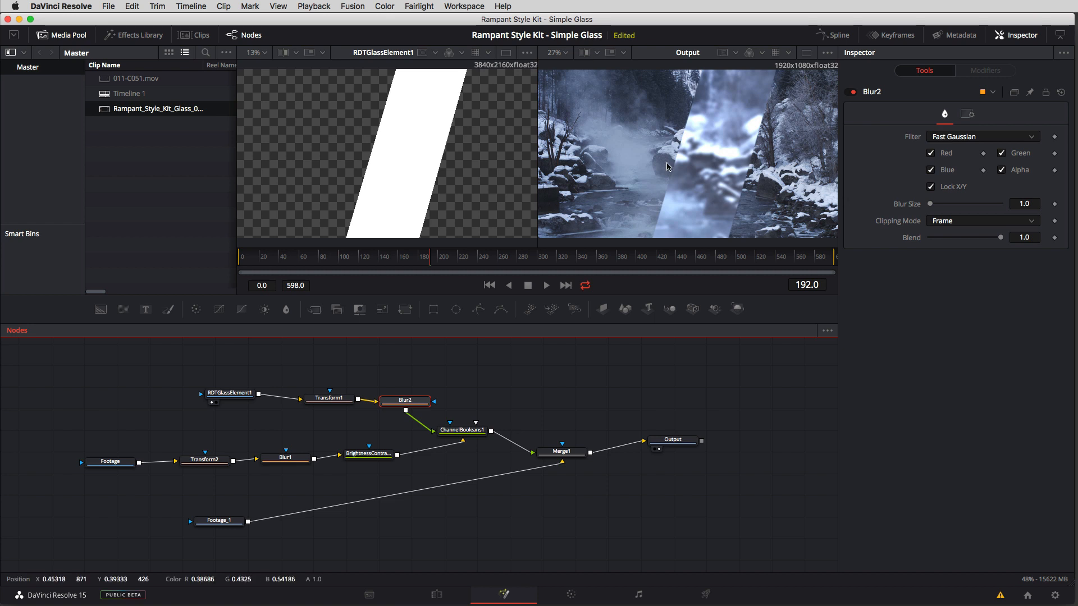
pyautogui.click(930, 203)
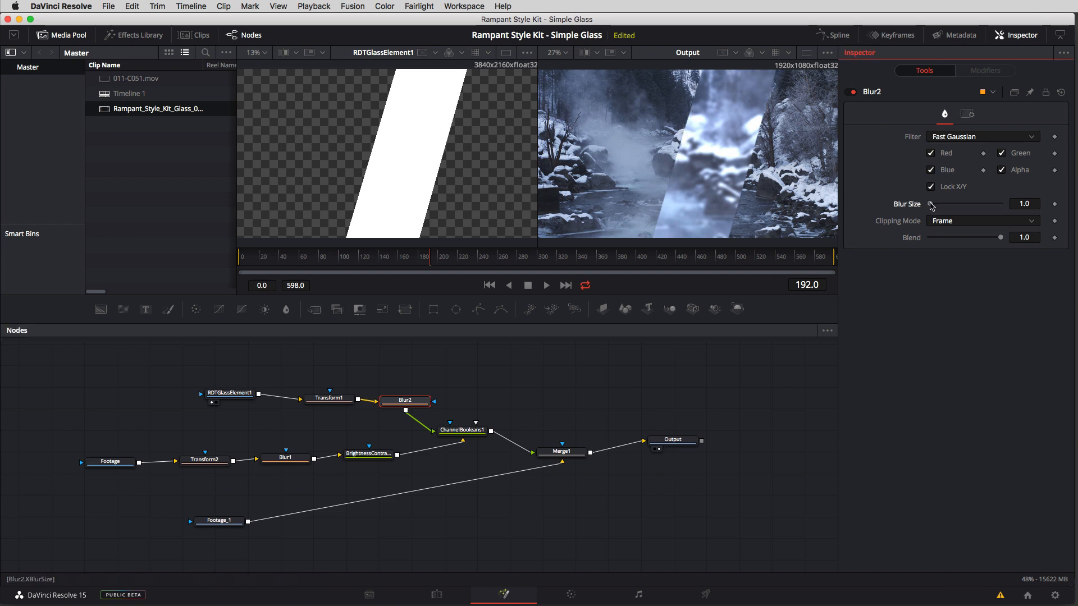
pyautogui.moveTo(930, 204); pyautogui.dragTo(932, 209)
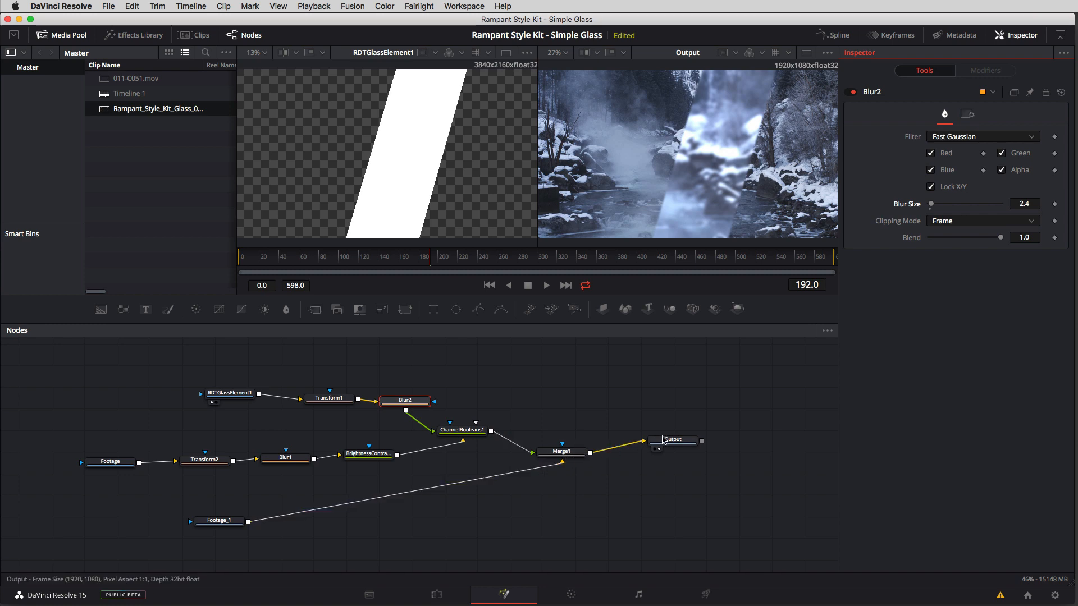
# Step: Switch to the Edit page and play Timeline 1 from the start to review the animated glass effect
pyautogui.click(442, 594)
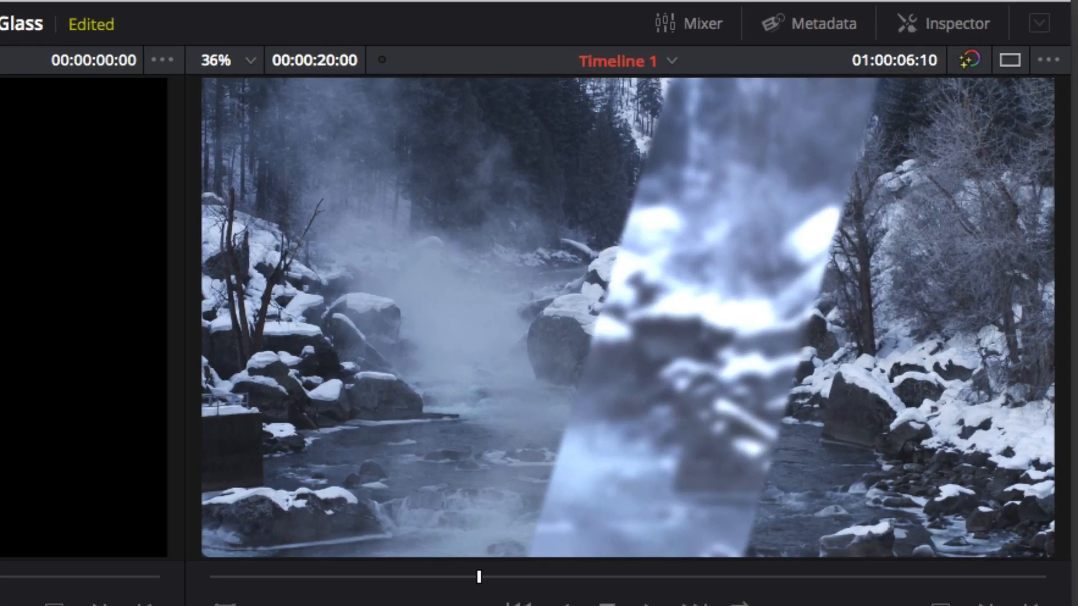
pyautogui.press('Home')
pyautogui.press('space')
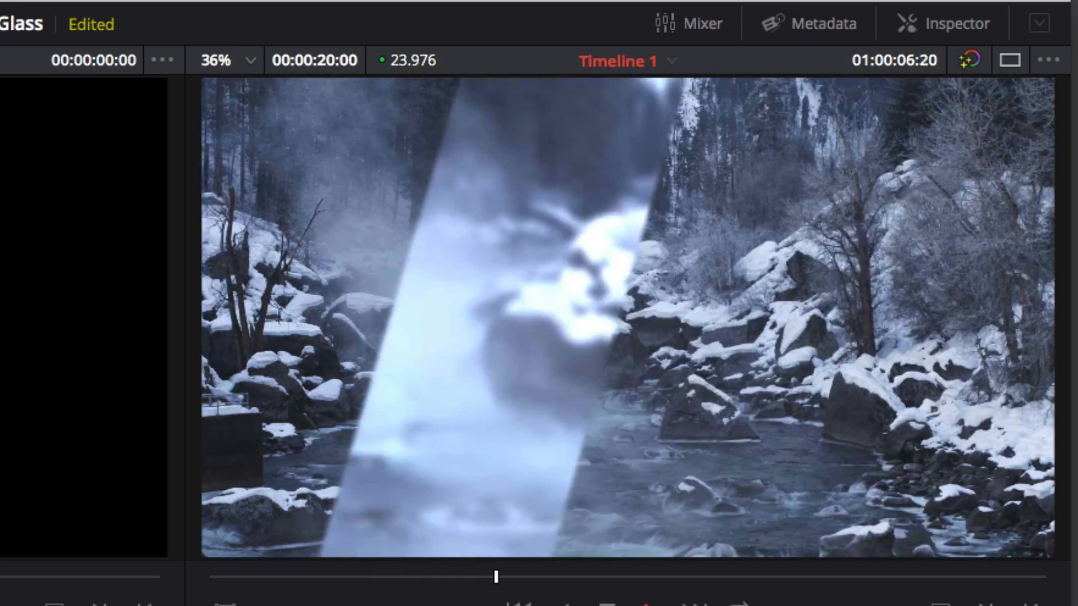
pyautogui.press('space')
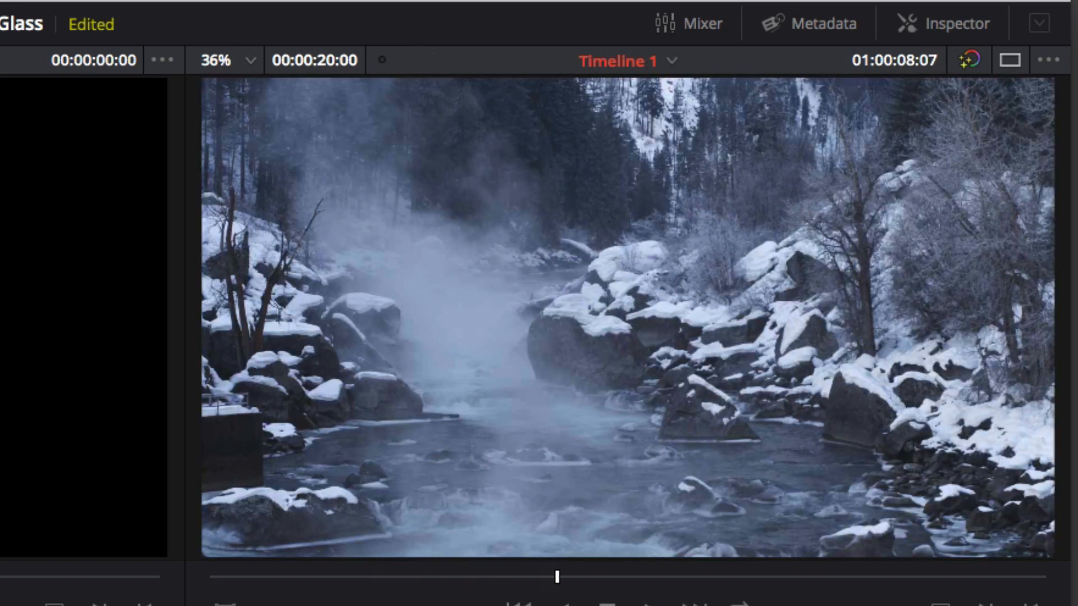